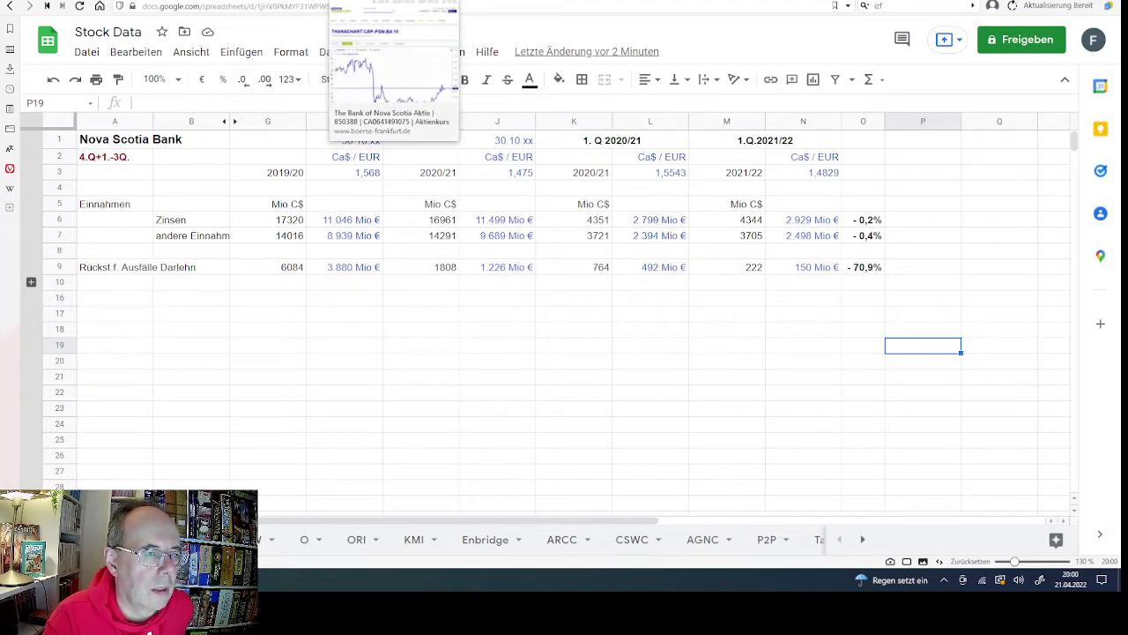
Switch to the Bank of Nova Scotia page on Börse Frankfurt and examine the share's detailed price chart.
{"action": "left_click", "coordinate": [394, 6]}
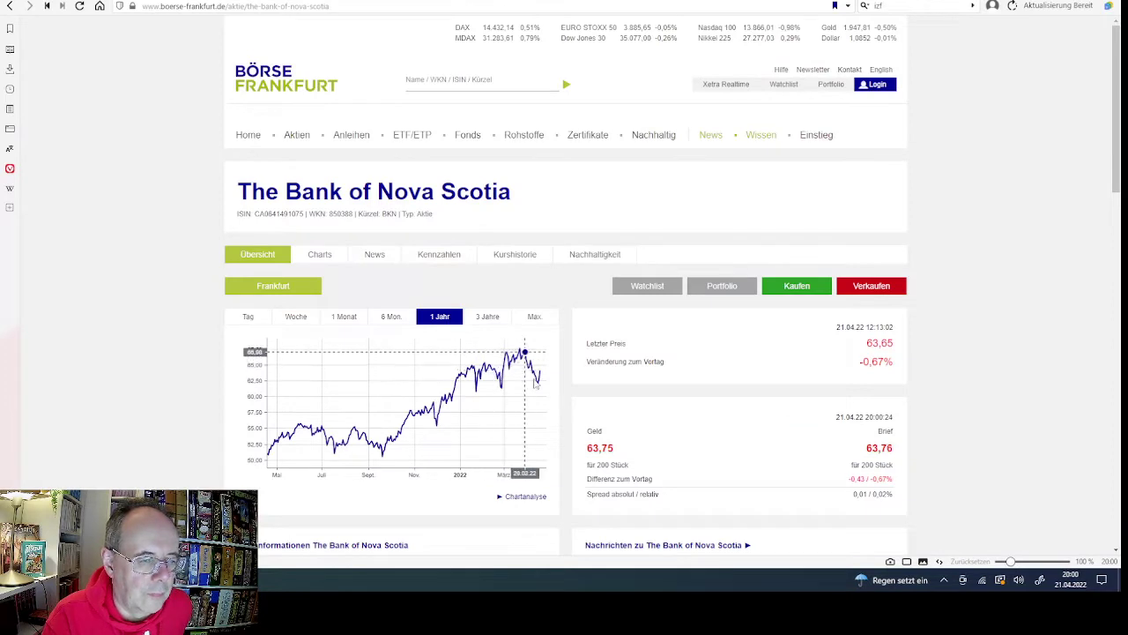
{"action": "left_click", "coordinate": [319, 257]}
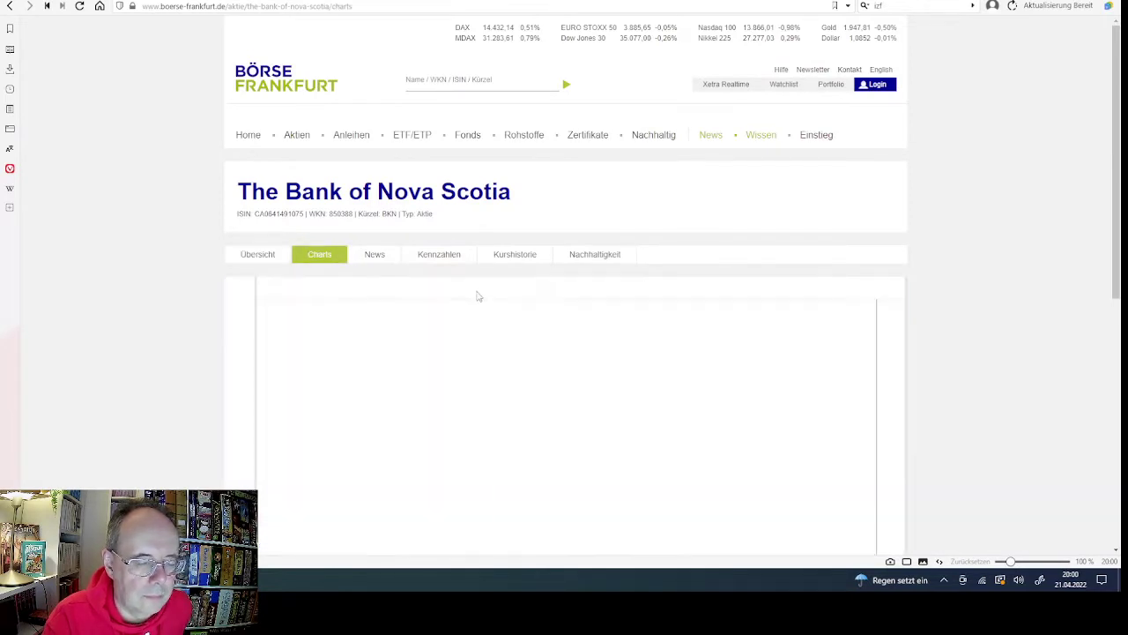
{"action": "scroll", "coordinate": [499, 299], "scroll_direction": "down", "scroll_amount": 2}
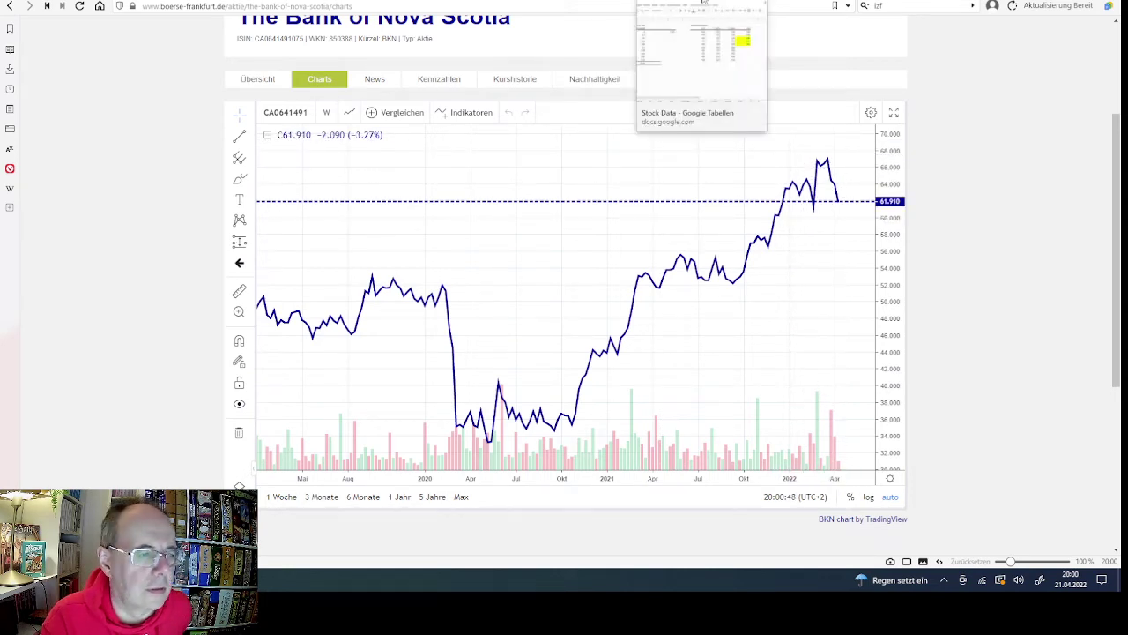
Return to the Stock Data spreadsheet and expand the grouped rows 11 to 15 on the Nova Scotia Bank sheet.
{"action": "left_click", "coordinate": [703, 2]}
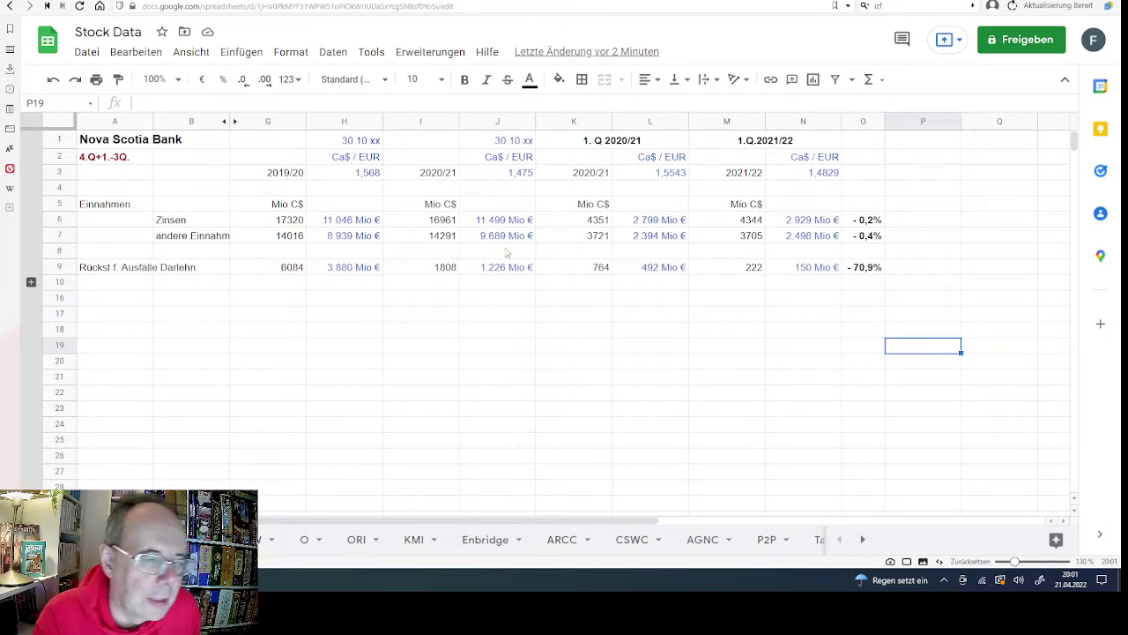
{"action": "left_click", "coordinate": [591, 226]}
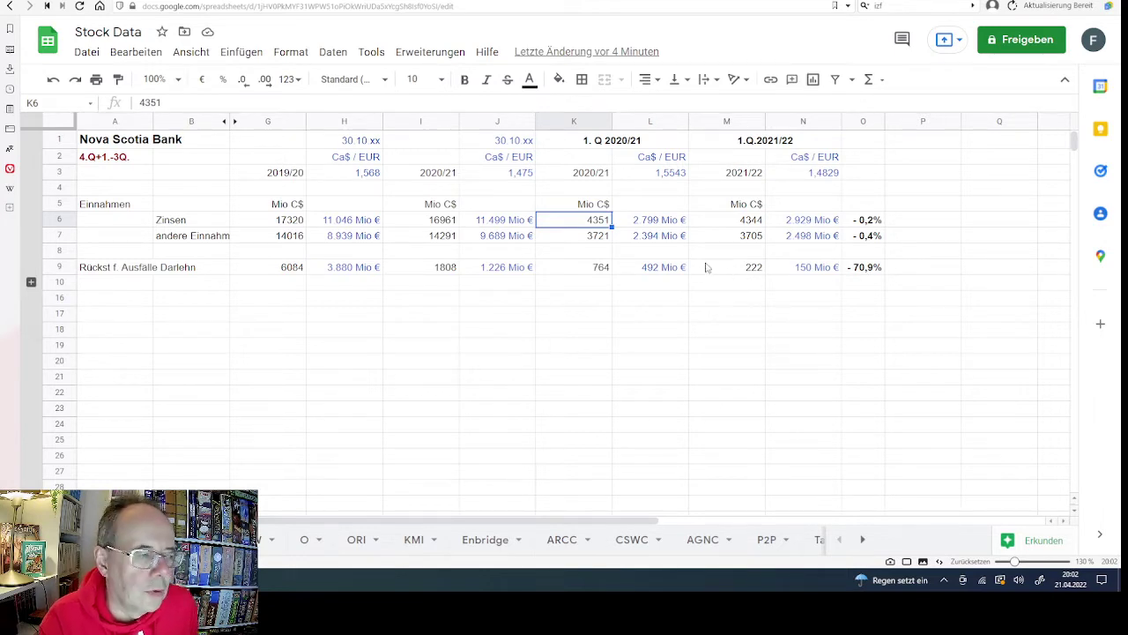
{"action": "left_click", "coordinate": [31, 283]}
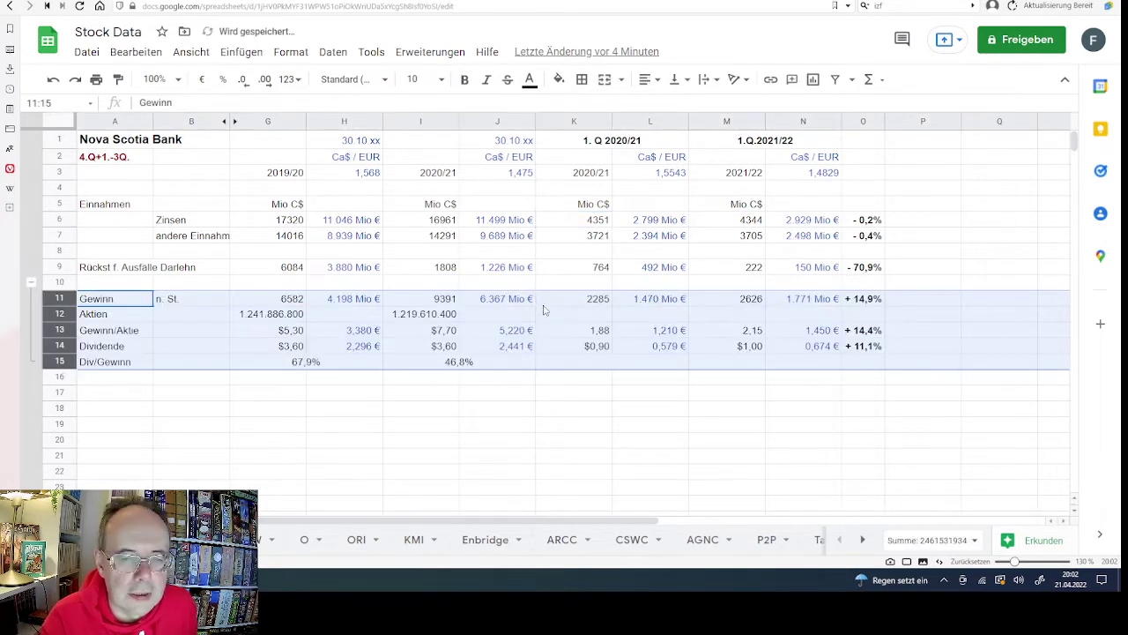
Review the Gewinn figures of the first quarters 2020/21 and 2021/22 in row 11.
{"action": "left_click", "coordinate": [599, 300]}
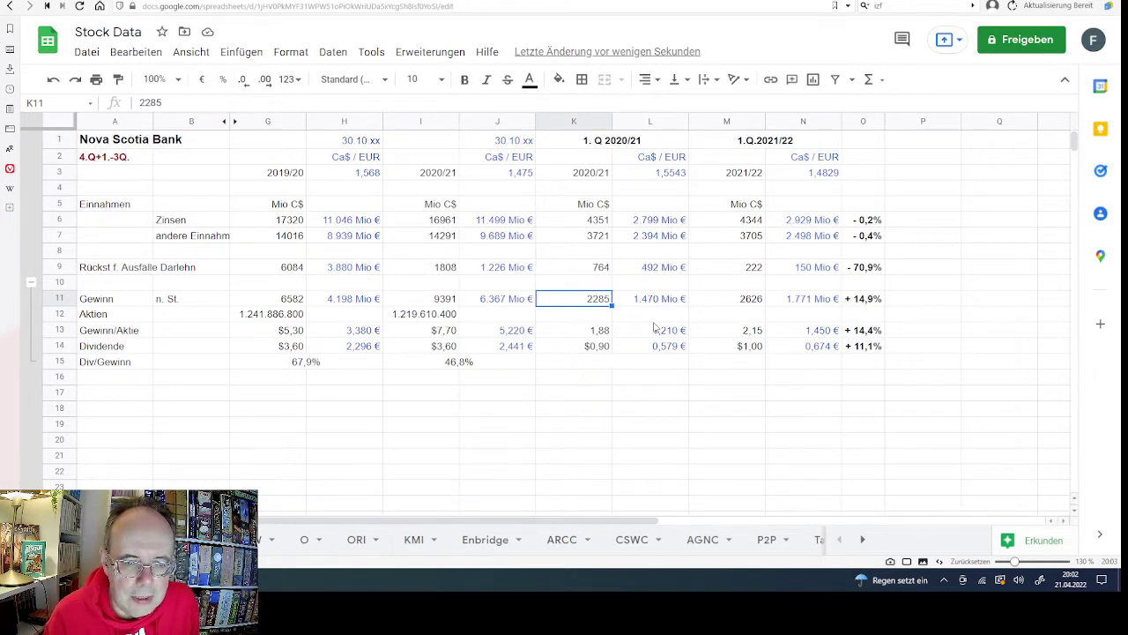
{"action": "key", "text": "Right"}
{"action": "key", "text": "Right"}
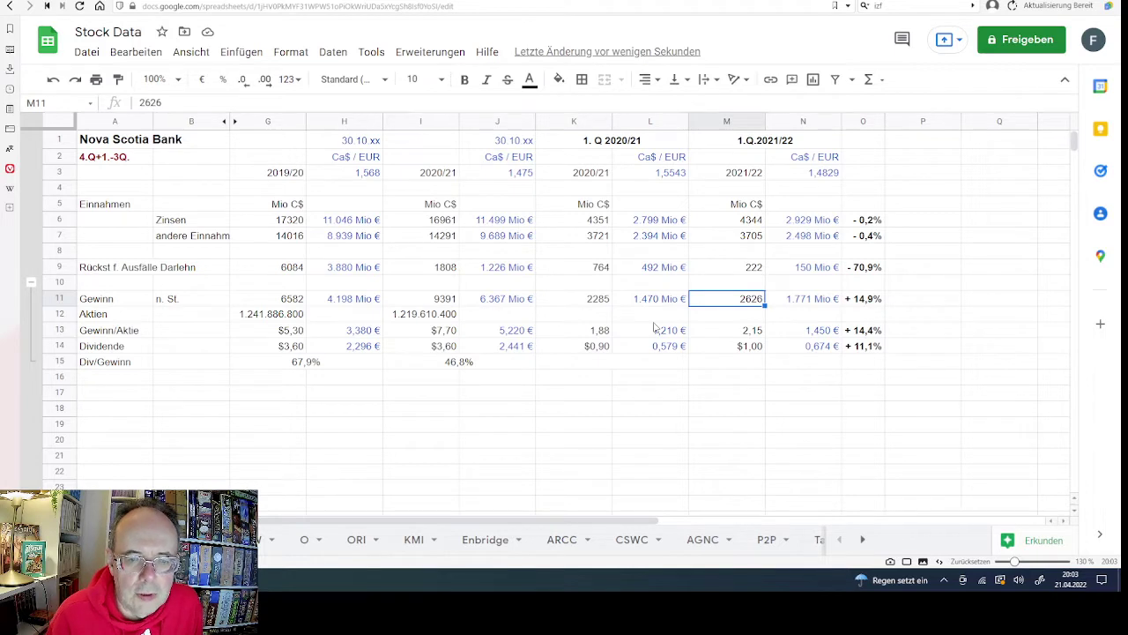
{"action": "key", "text": "Right"}
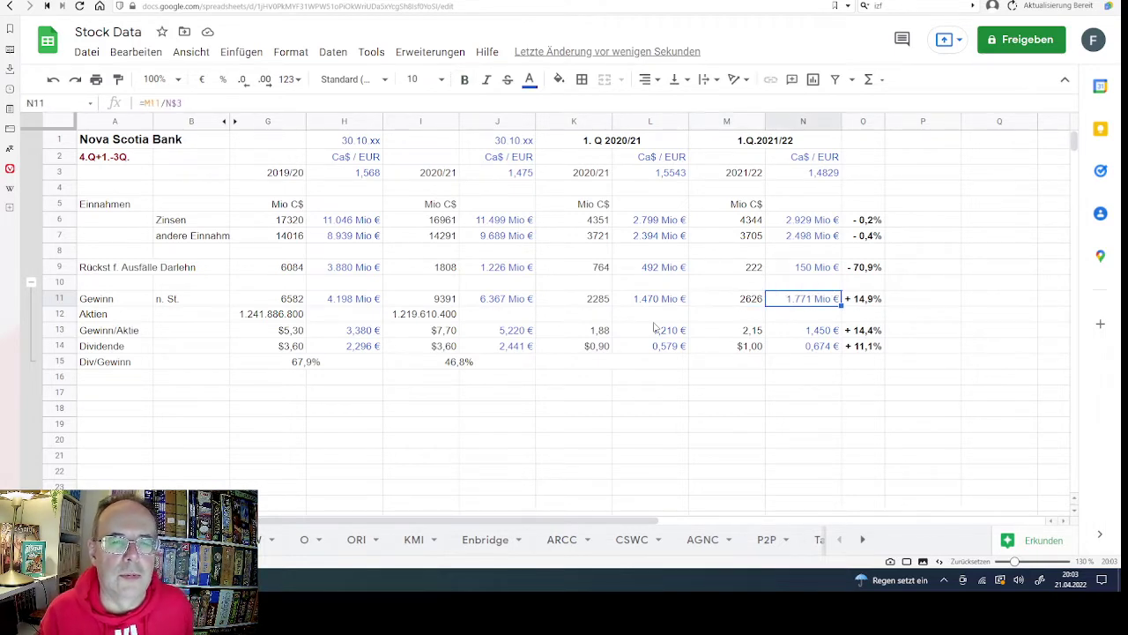
Compare the interest income in euros and the loan-loss provisions between the first quarters 2020/21 and 2021/22.
{"action": "key", "text": "Up"}
{"action": "key", "text": "Up"}
{"action": "key", "text": "Up"}
{"action": "key", "text": "Up"}
{"action": "key", "text": "Up"}
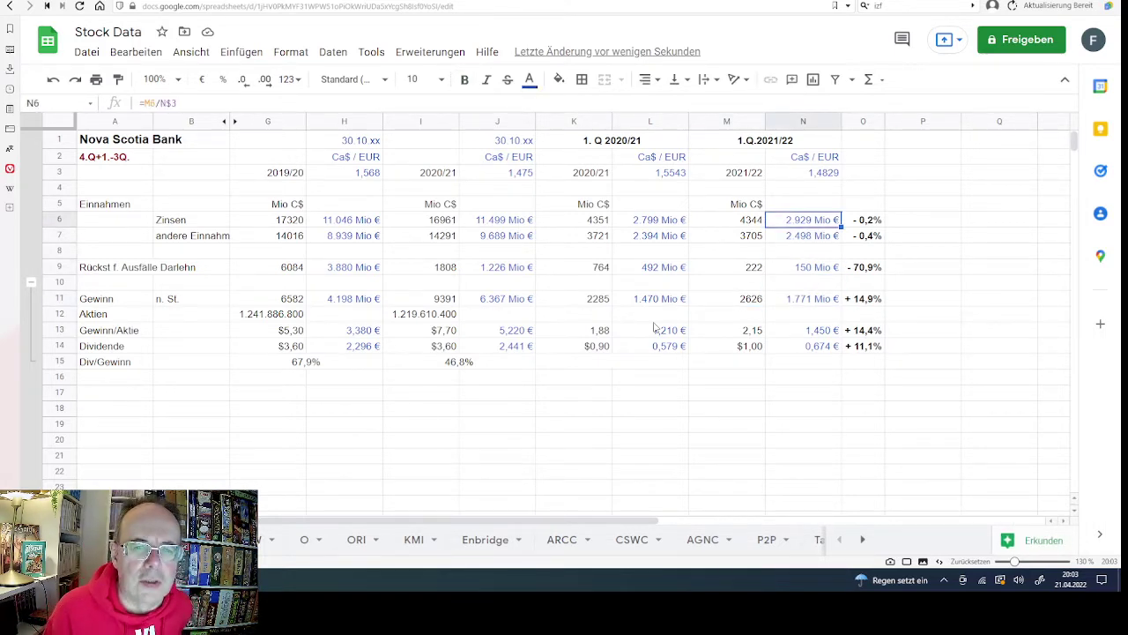
{"action": "key", "text": "Left"}
{"action": "key", "text": "Left"}
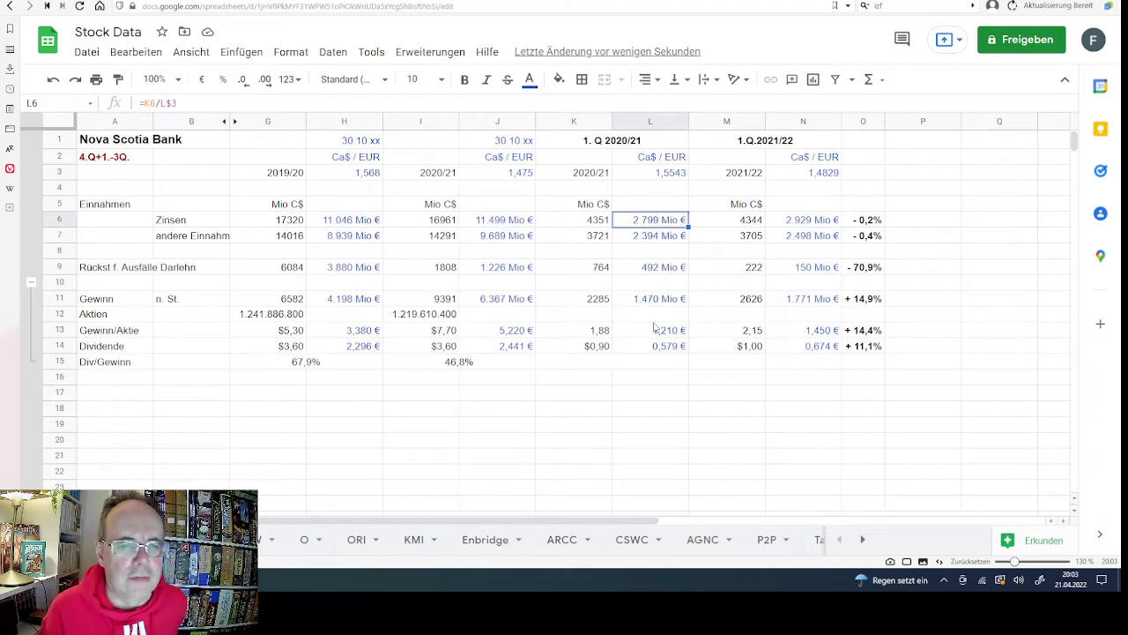
{"action": "key", "text": "Down"}
{"action": "key", "text": "Down"}
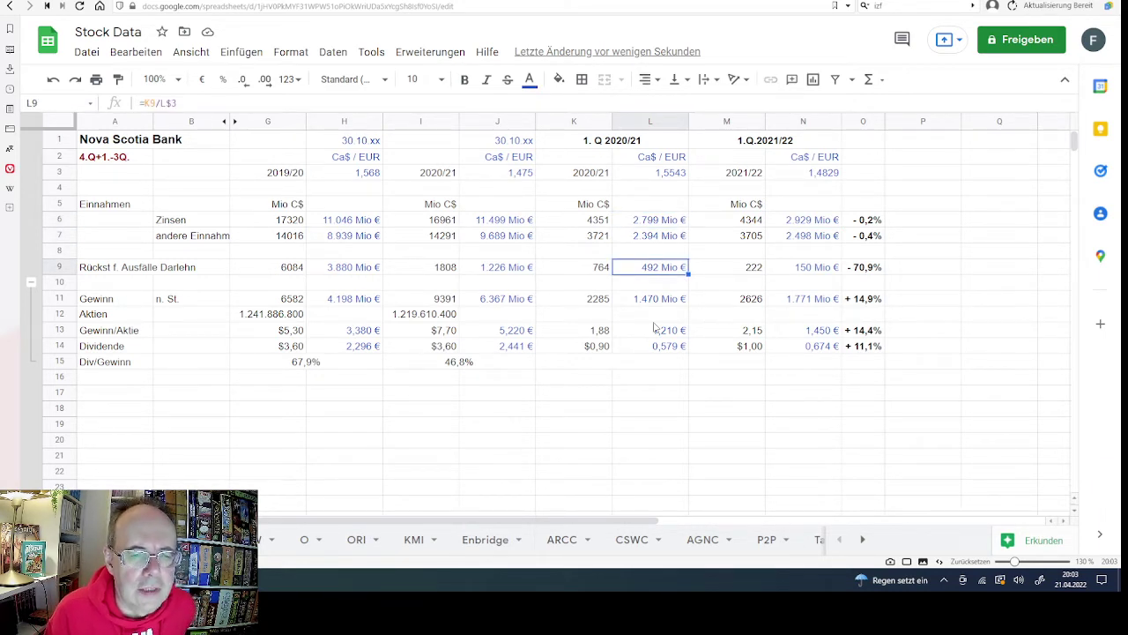
{"action": "key", "text": "Right"}
{"action": "key", "text": "Right"}
{"action": "key", "text": "Left"}
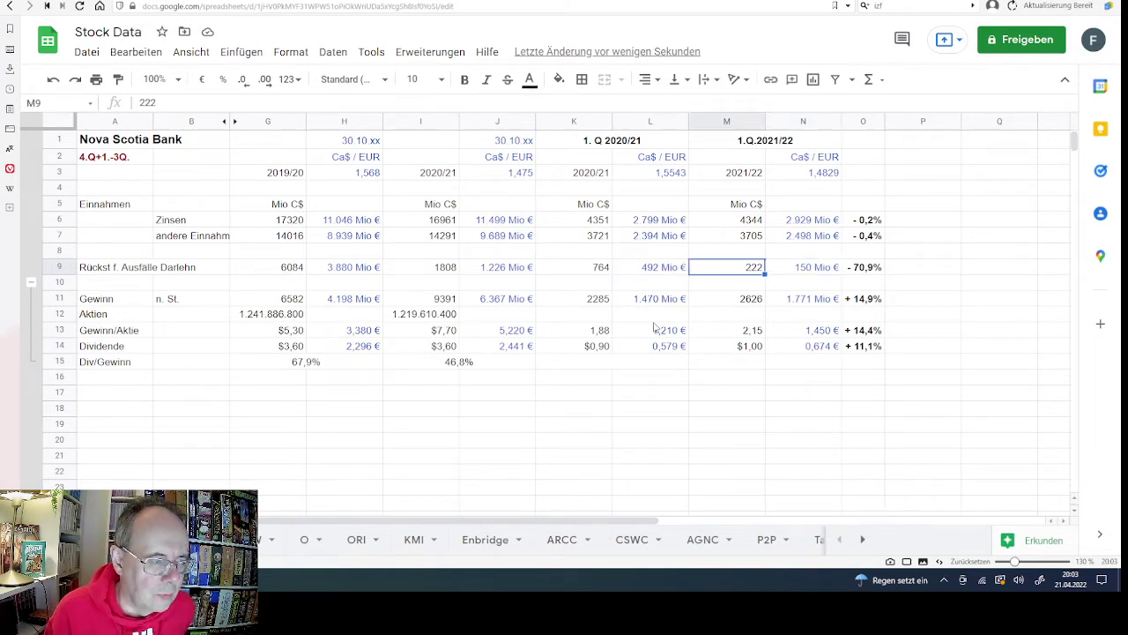
Examine the Gewinn/Aktie row and compare the first-quarter dividends in Canadian dollars, including their percentage change.
{"action": "key", "text": "Down"}
{"action": "key", "text": "Down"}
{"action": "key", "text": "Down"}
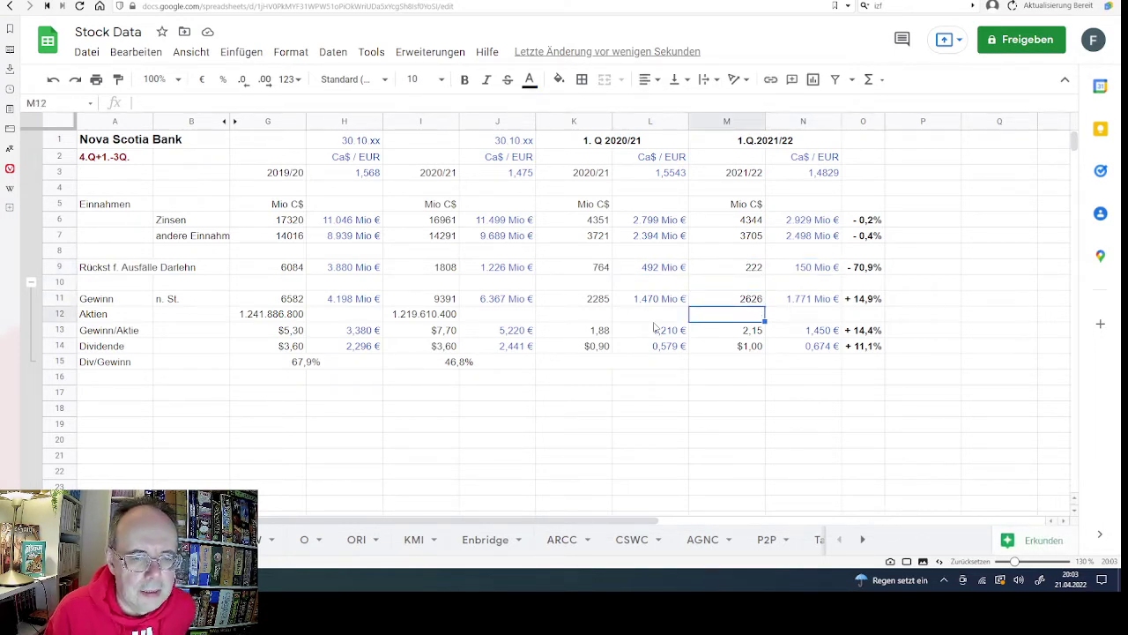
{"action": "key", "text": "Down"}
{"action": "key", "text": "Left"}
{"action": "key", "text": "Left"}
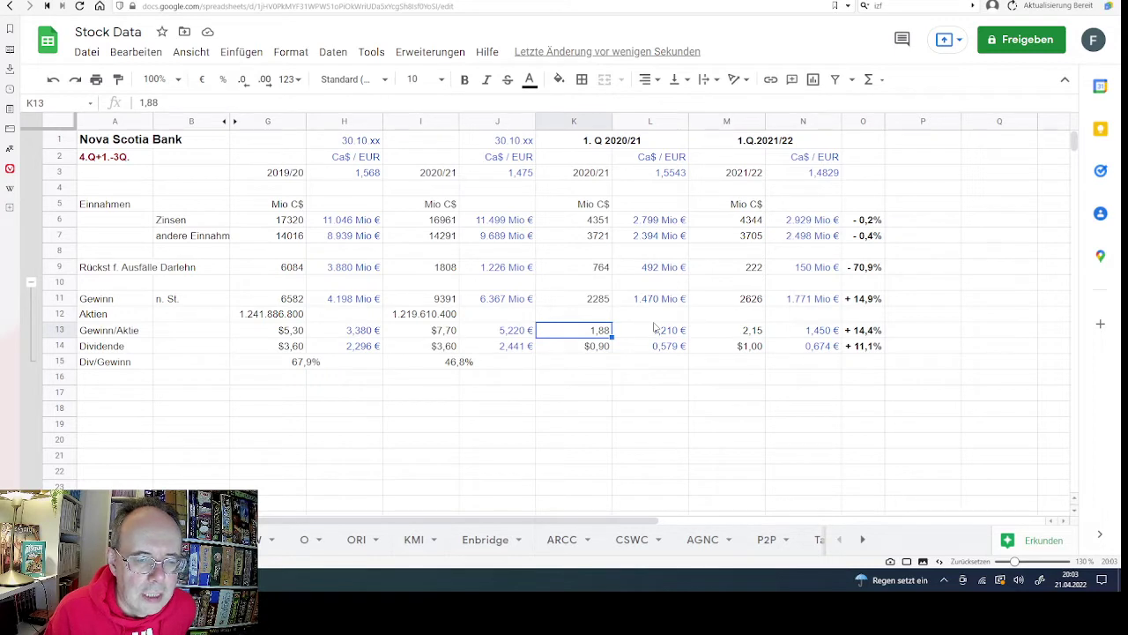
{"action": "key", "text": "Down"}
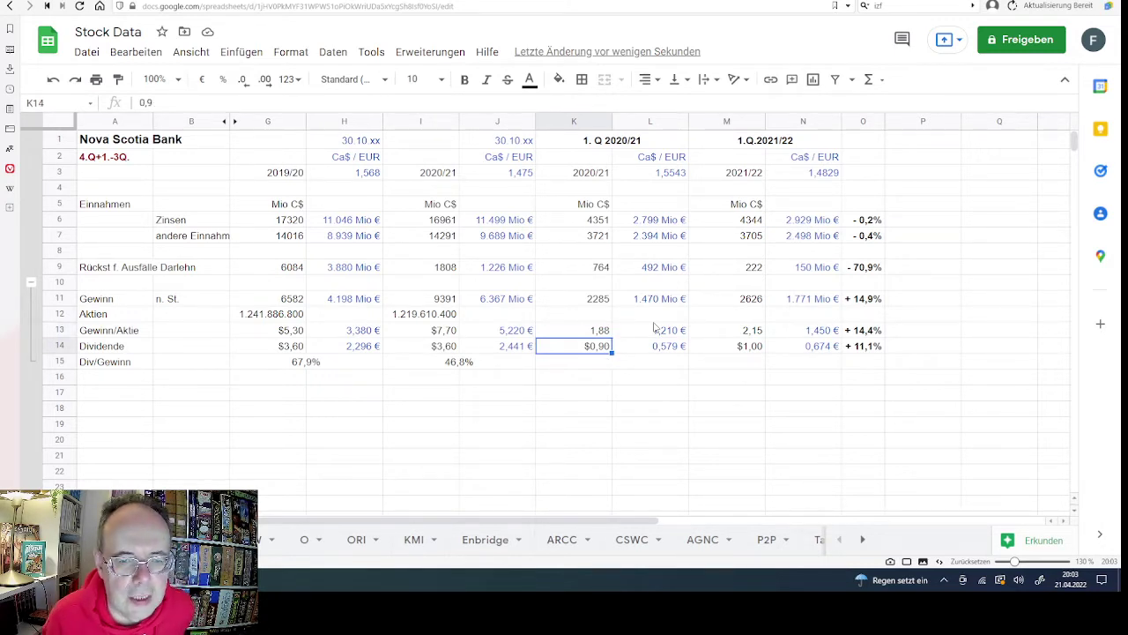
{"action": "key", "text": "Right"}
{"action": "key", "text": "Right"}
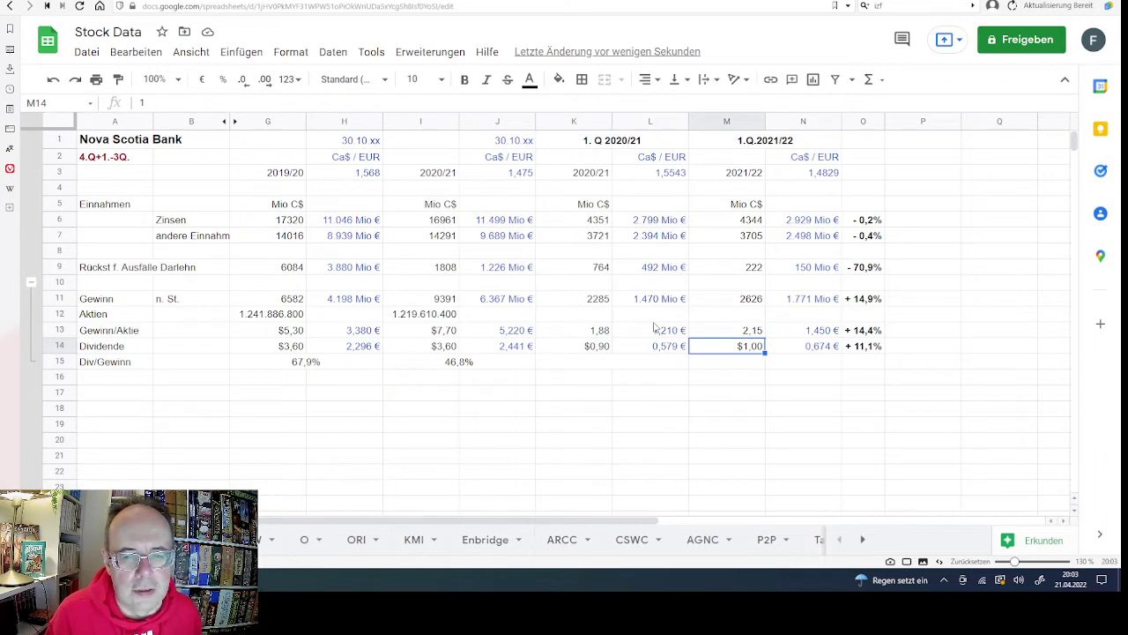
{"action": "key", "text": "Left"}
{"action": "key", "text": "Right"}
{"action": "key", "text": "Right"}
{"action": "key", "text": "Right"}
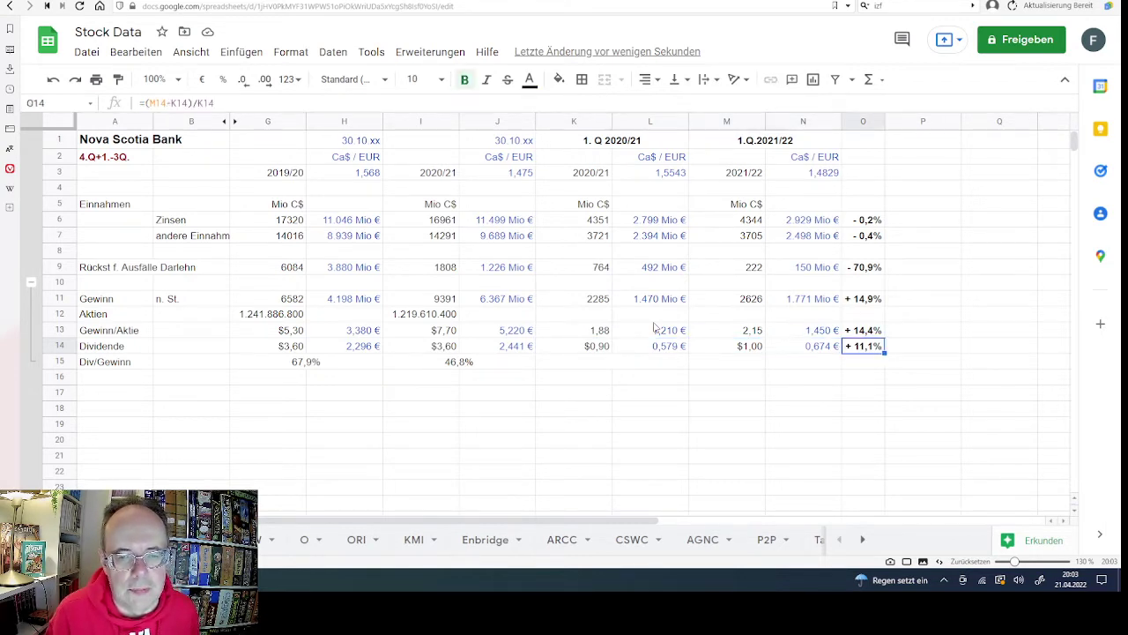
Compare the euro-converted dividends in L14 and N14 with the percentage change in O14.
{"action": "key", "text": "Left"}
{"action": "key", "text": "Left"}
{"action": "key", "text": "Left"}
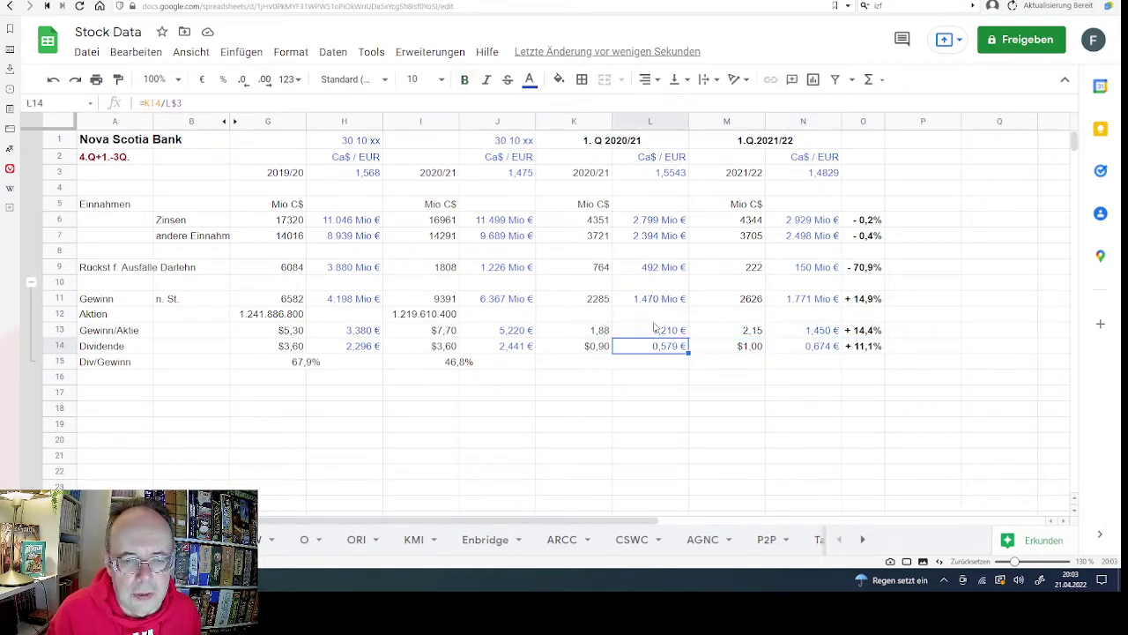
{"action": "key", "text": "Right"}
{"action": "key", "text": "Right"}
{"action": "key", "text": "Right"}
{"action": "key", "text": "Left"}
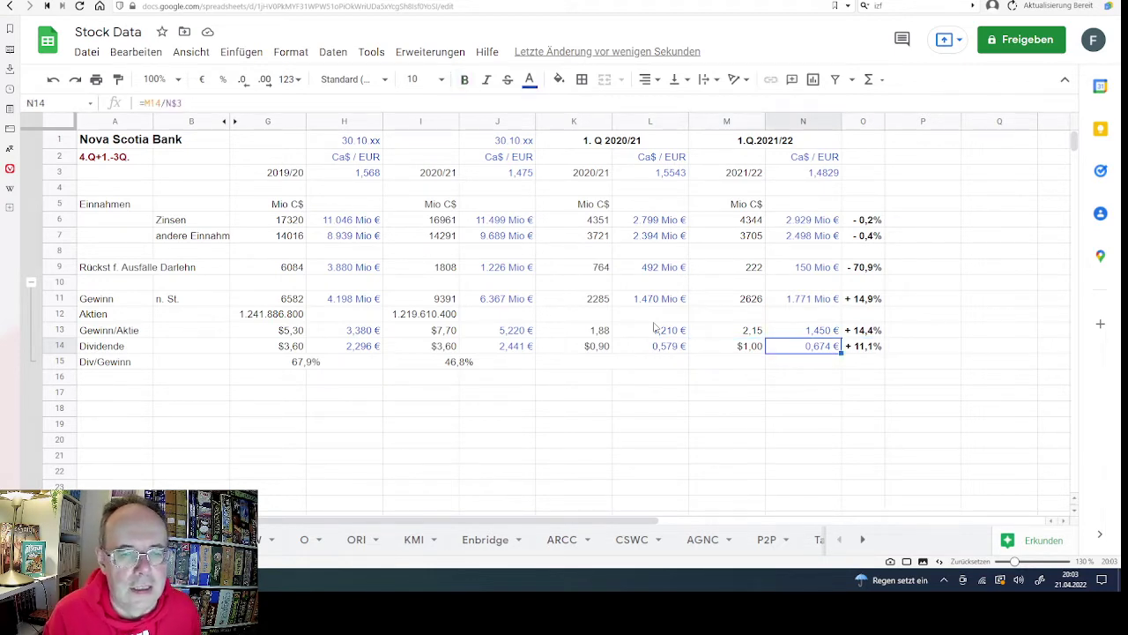
{"action": "key", "text": "Right"}
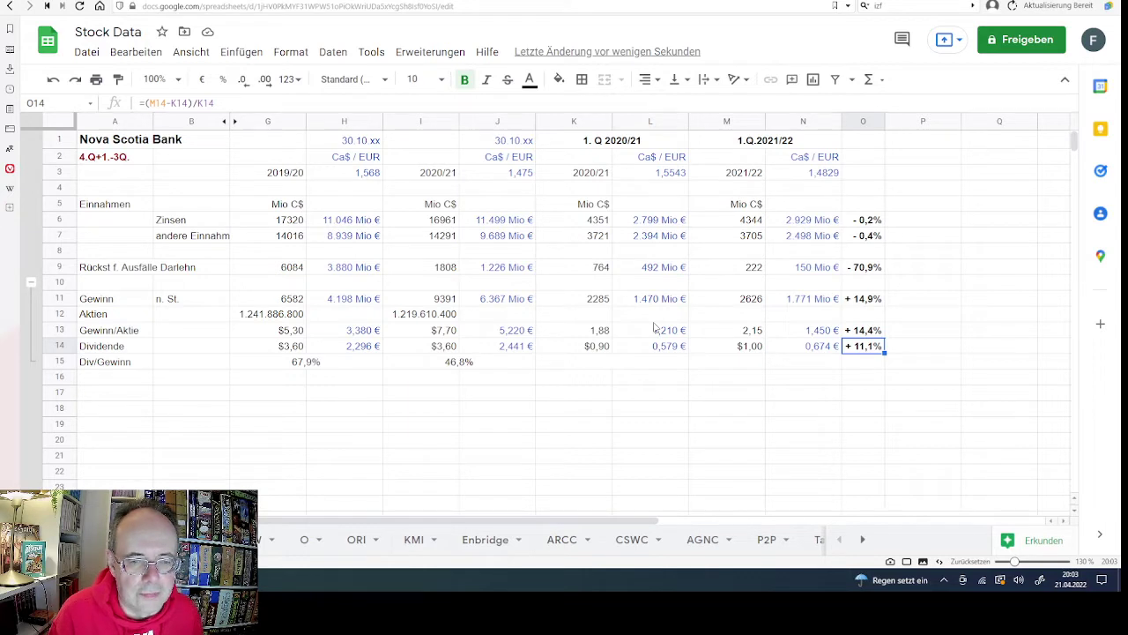
{"action": "key", "text": "Left"}
{"action": "key", "text": "Left"}
{"action": "key", "text": "Left"}
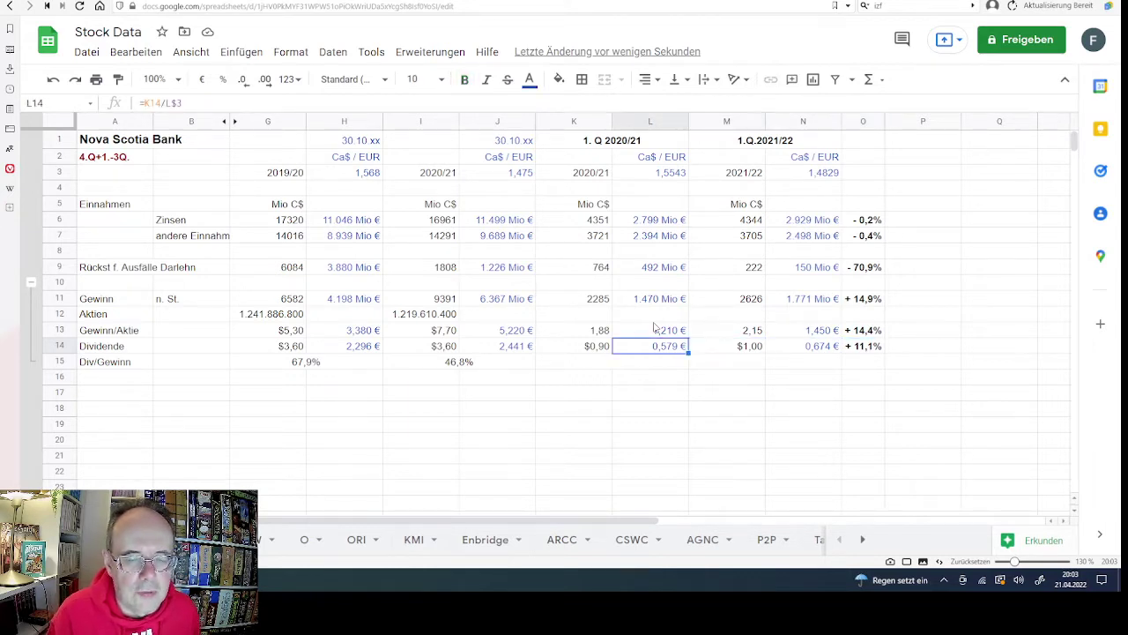
Examine the percentage changes in column O for earnings per share, profit and loan-loss provisions.
{"action": "key", "text": "Up"}
{"action": "key", "text": "Right"}
{"action": "key", "text": "Right"}
{"action": "key", "text": "Right"}
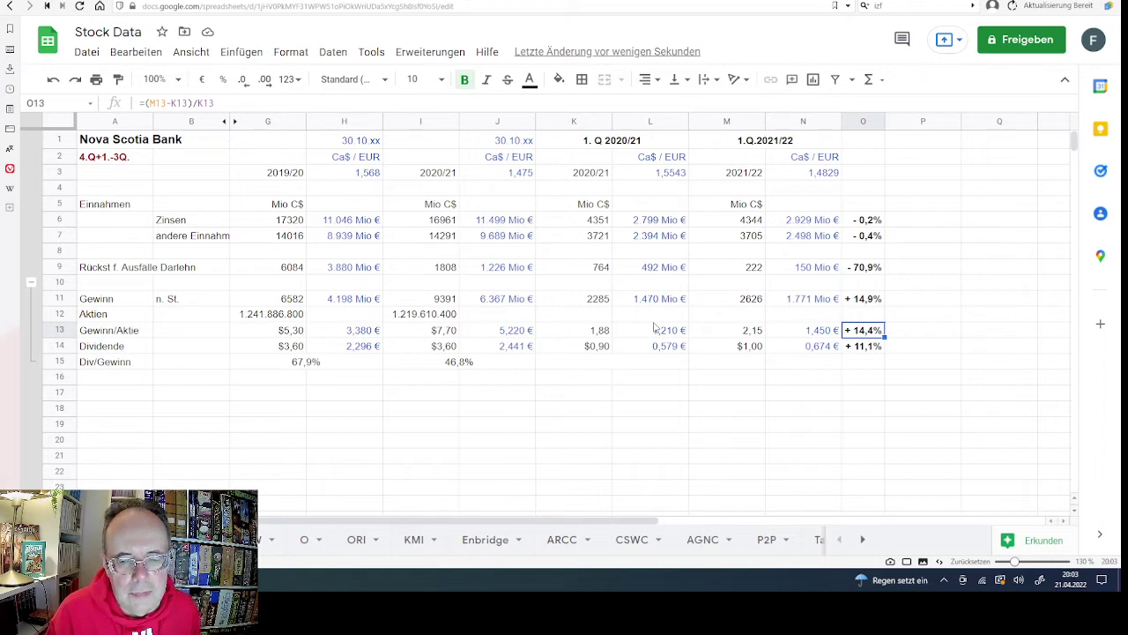
{"action": "key", "text": "Up"}
{"action": "key", "text": "Up"}
{"action": "key", "text": "Up"}
{"action": "key", "text": "Up"}
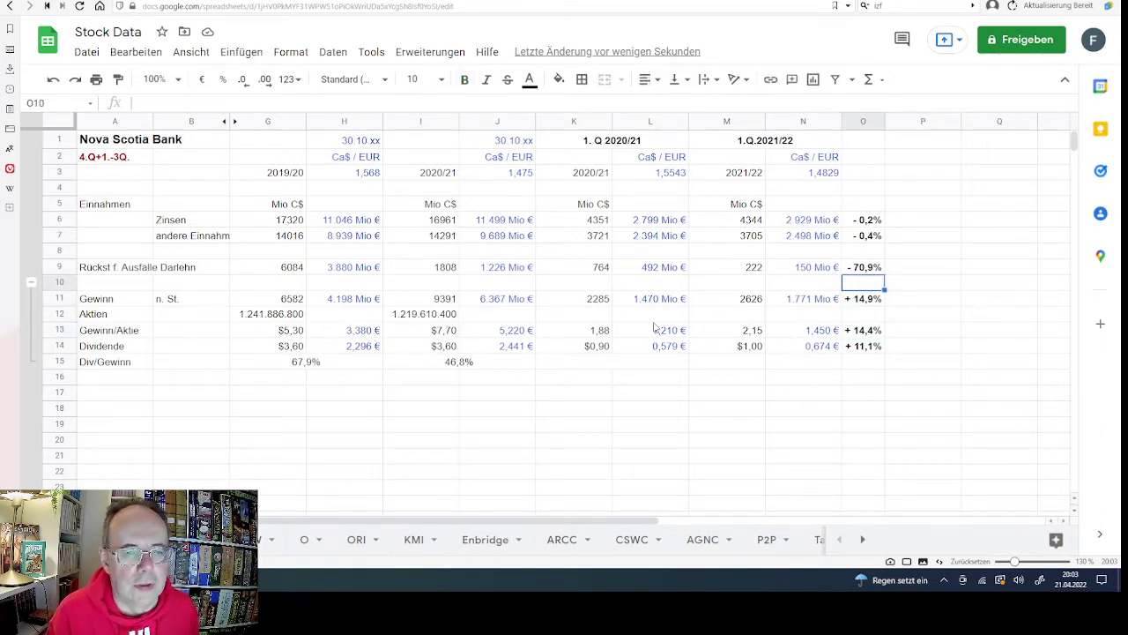
{"action": "key", "text": "Down"}
{"action": "key", "text": "Down"}
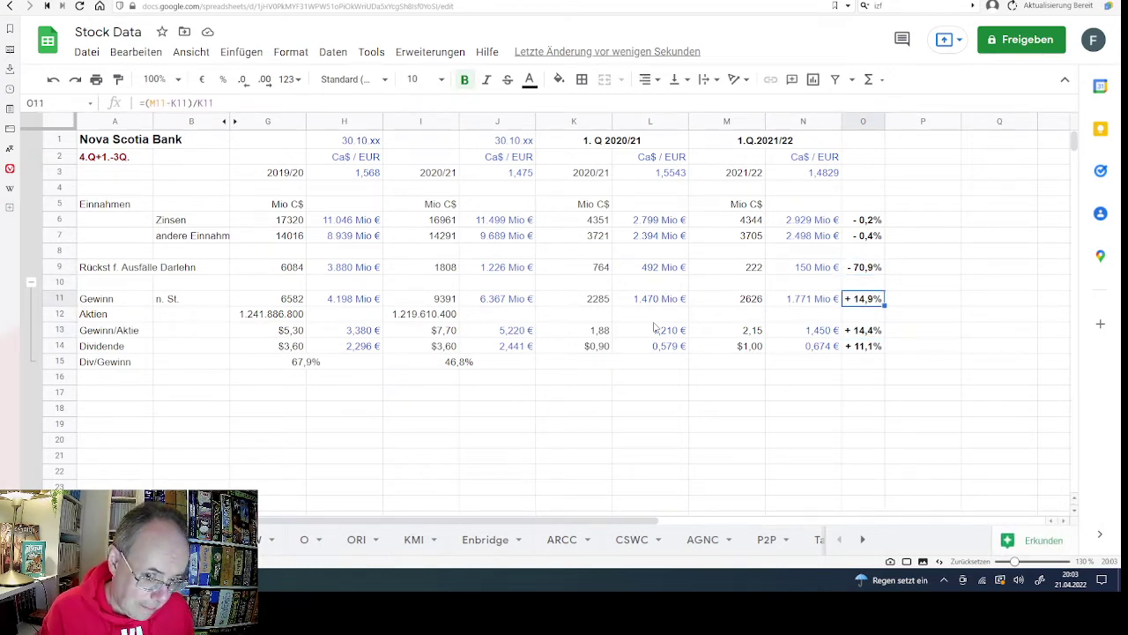
{"action": "key", "text": "Up"}
{"action": "key", "text": "Up"}
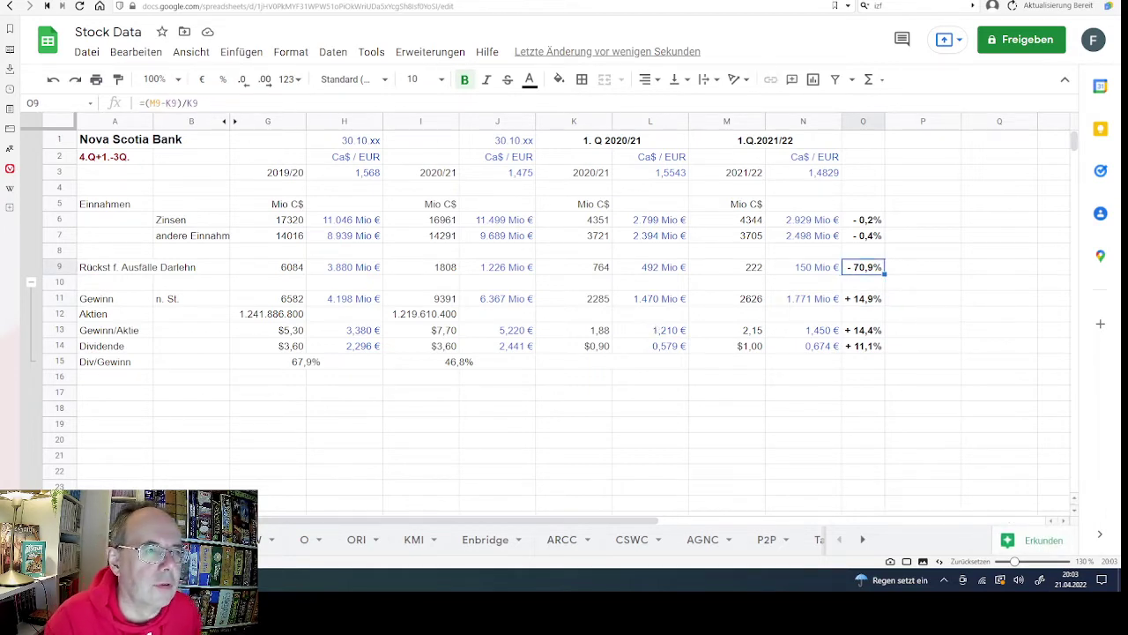
Switch to the Börse Frankfurt page and look at the Bank of Nova Scotia price chart again.
{"action": "mouse_move", "coordinate": [393, 2]}
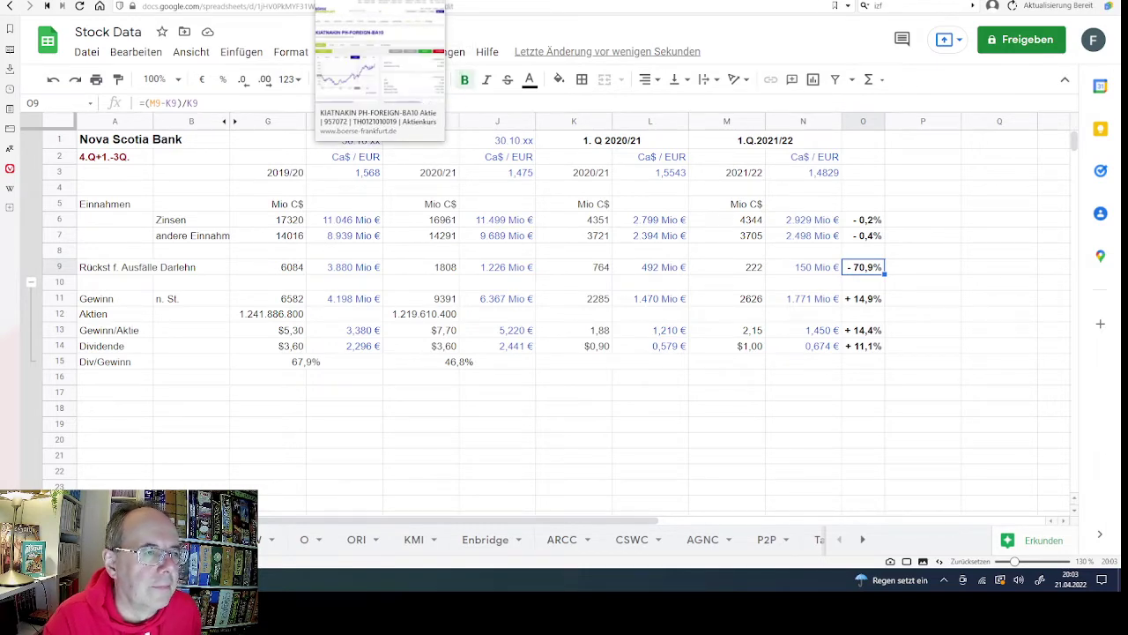
{"action": "left_click", "coordinate": [328, 5]}
{"action": "left_click", "coordinate": [352, 6]}
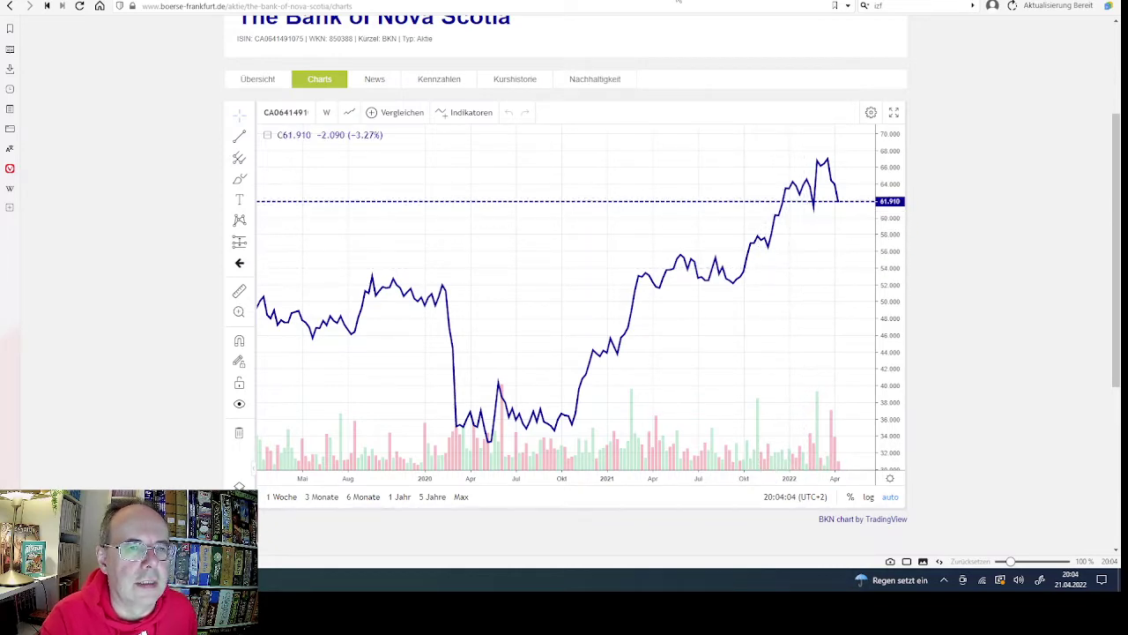
Go back to Stock Data, open the KKP - Kiatnakin Phatra Bank sheet and collapse its grouped rows 11 to 17.
{"action": "left_click", "coordinate": [701, 25]}
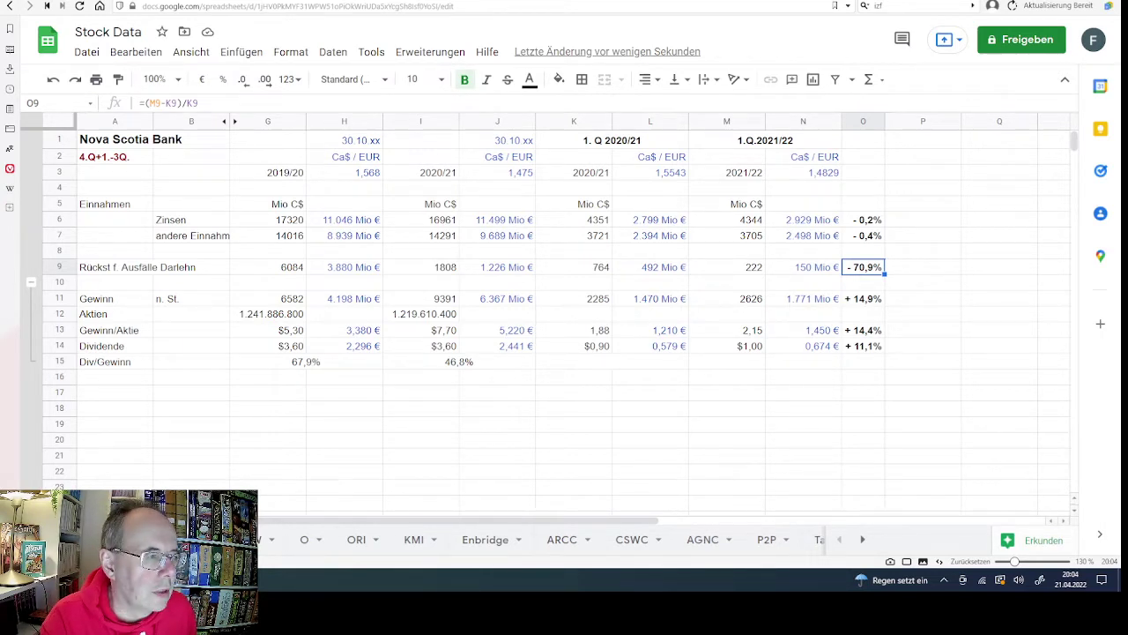
{"action": "key", "text": "ctrl+shift+Page_Down"}
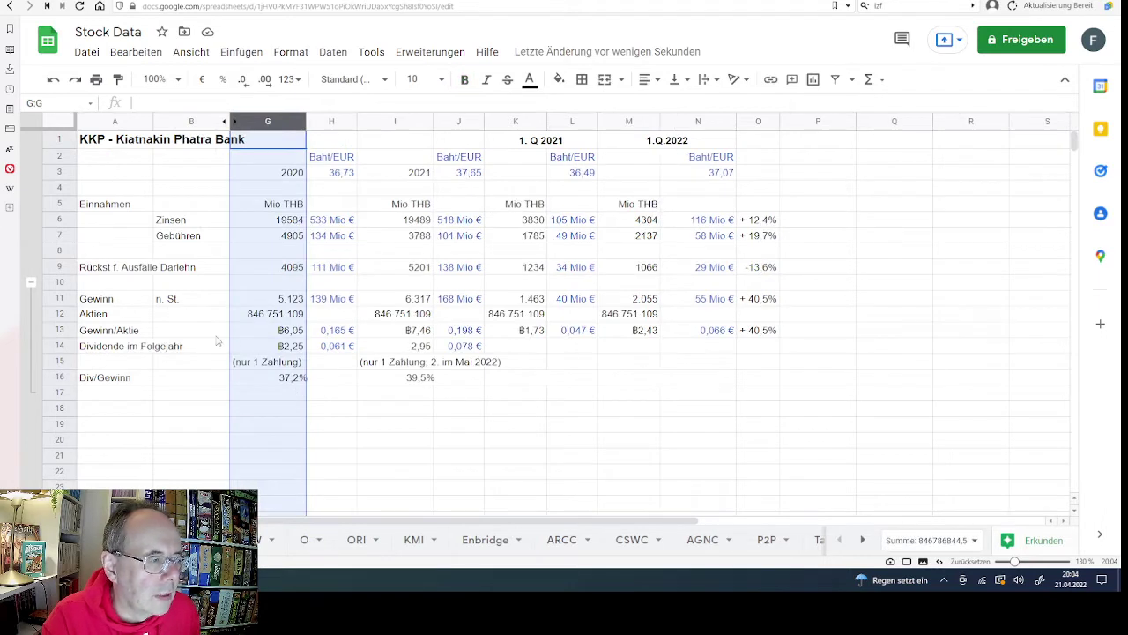
{"action": "left_click", "coordinate": [32, 283]}
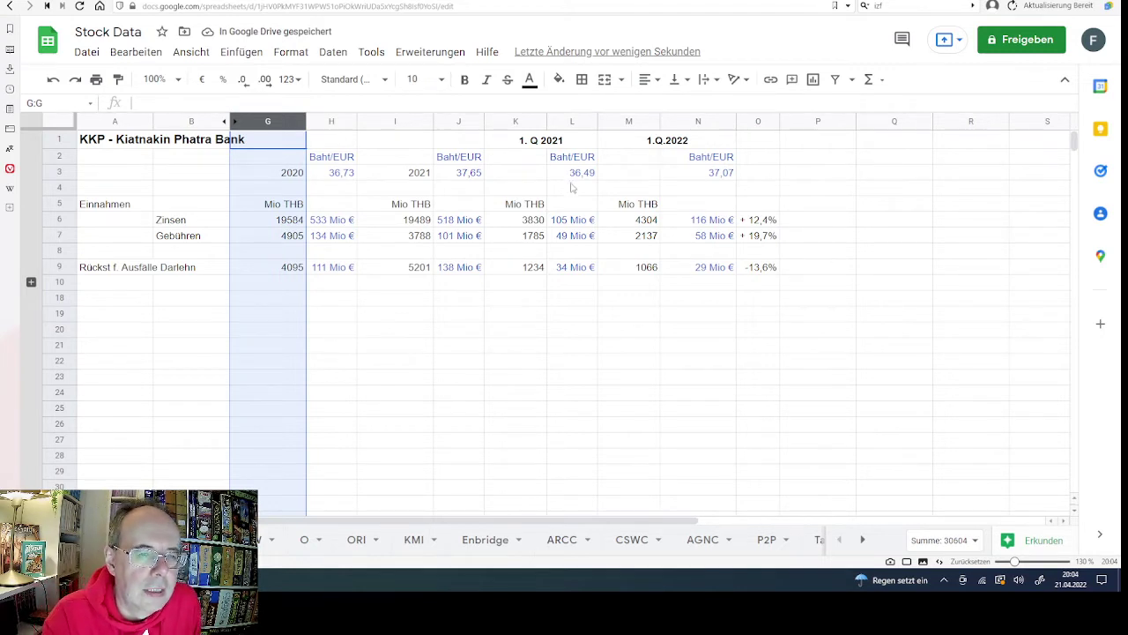
Make the percentage changes in O6:O9 of the KKP sheet bold, then select the first-quarter 2021 interest income in K6.
{"action": "left_click", "coordinate": [553, 221]}
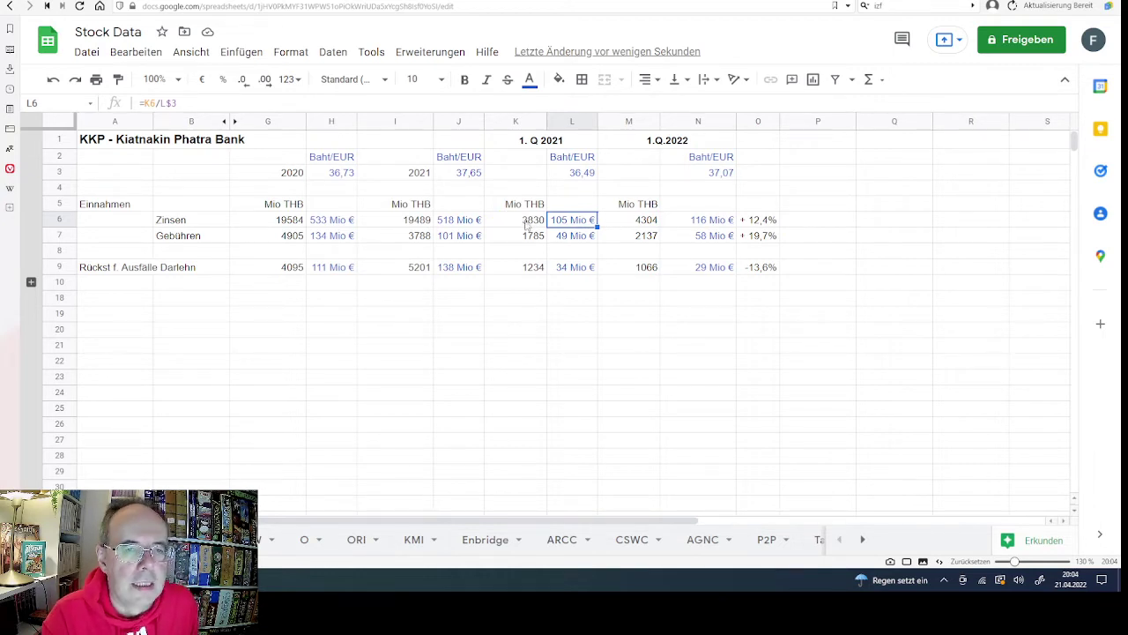
{"action": "left_click_drag", "start_coordinate": [753, 224], "coordinate": [751, 268]}
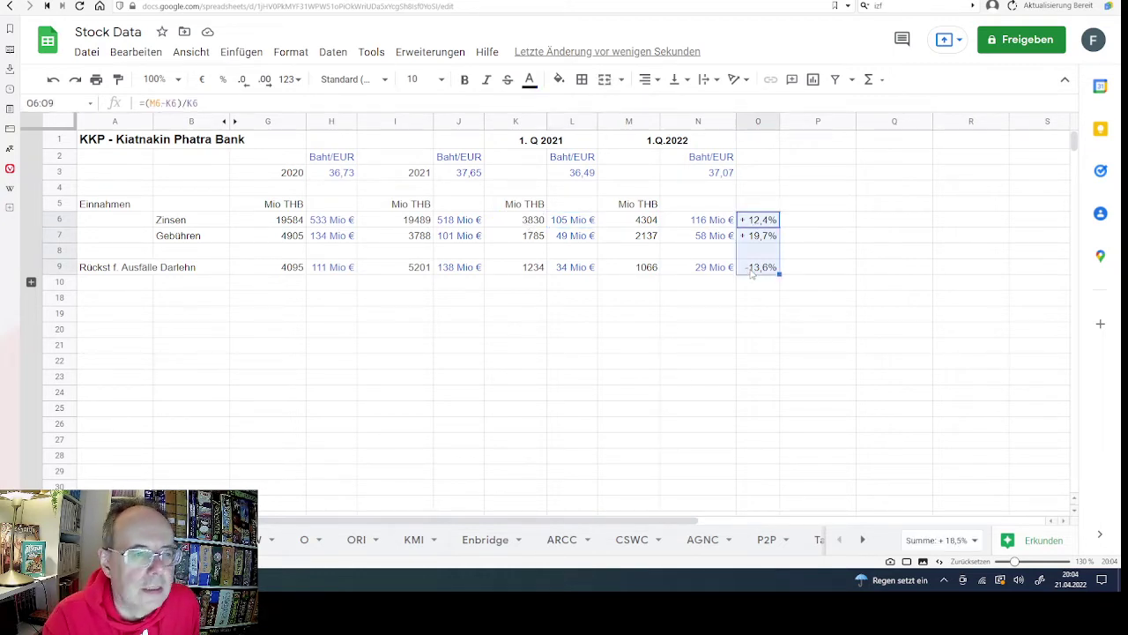
{"action": "left_click", "coordinate": [465, 79]}
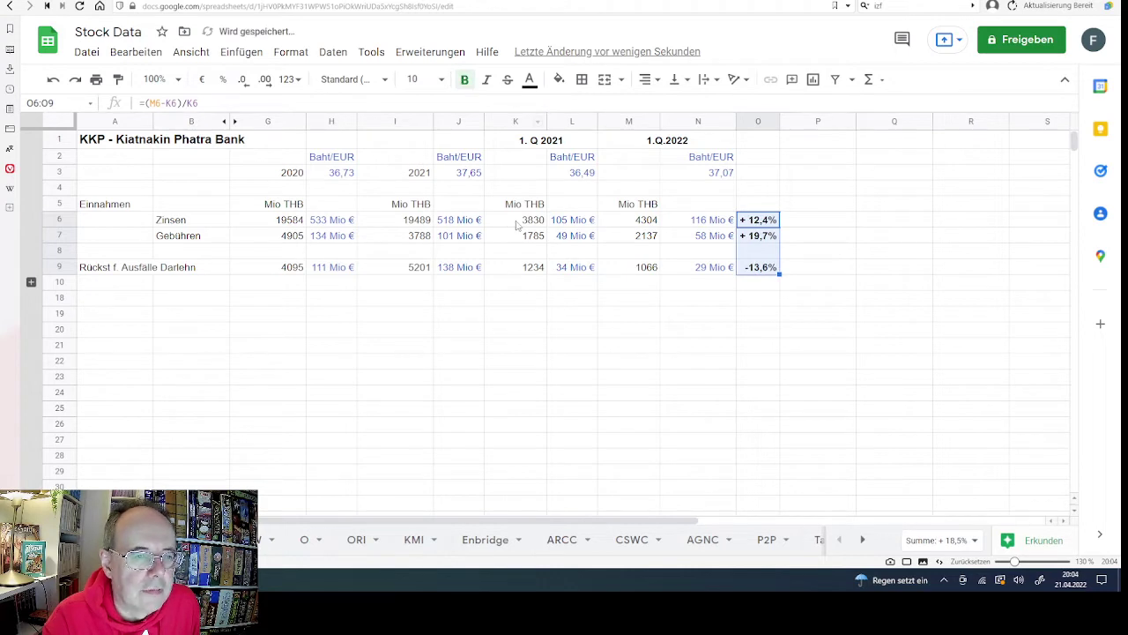
{"action": "left_click", "coordinate": [518, 223]}
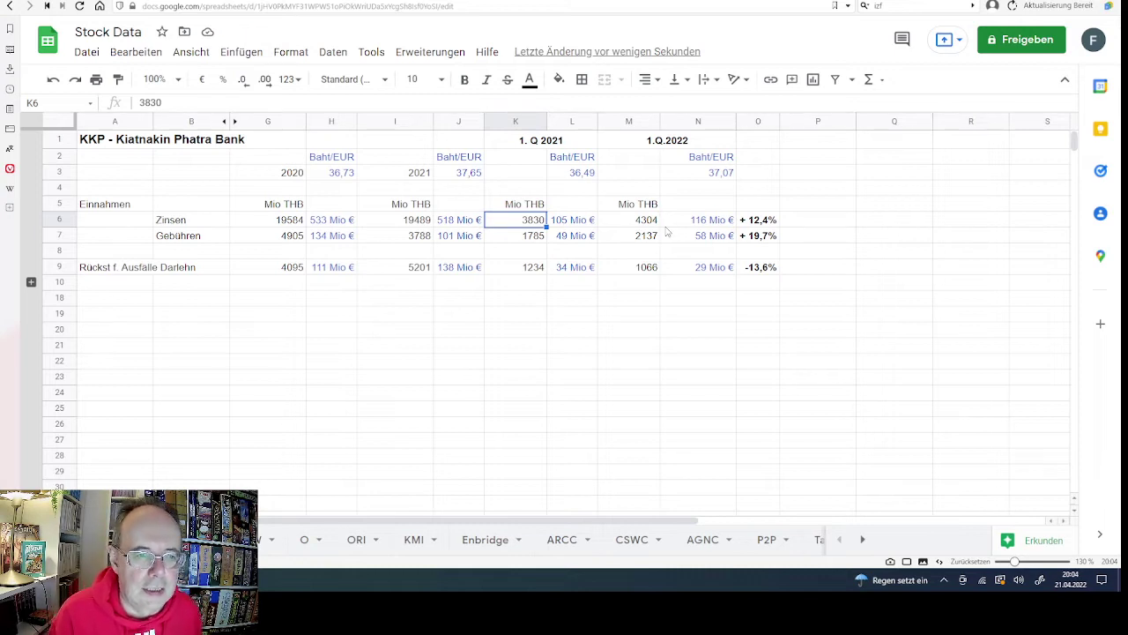
Compare the first-quarter interest income in row 6 of the KKP sheet, view the Nova Scotia Bank sheet, and return to the KKP sheet.
{"action": "key", "text": "Right"}
{"action": "key", "text": "Right"}
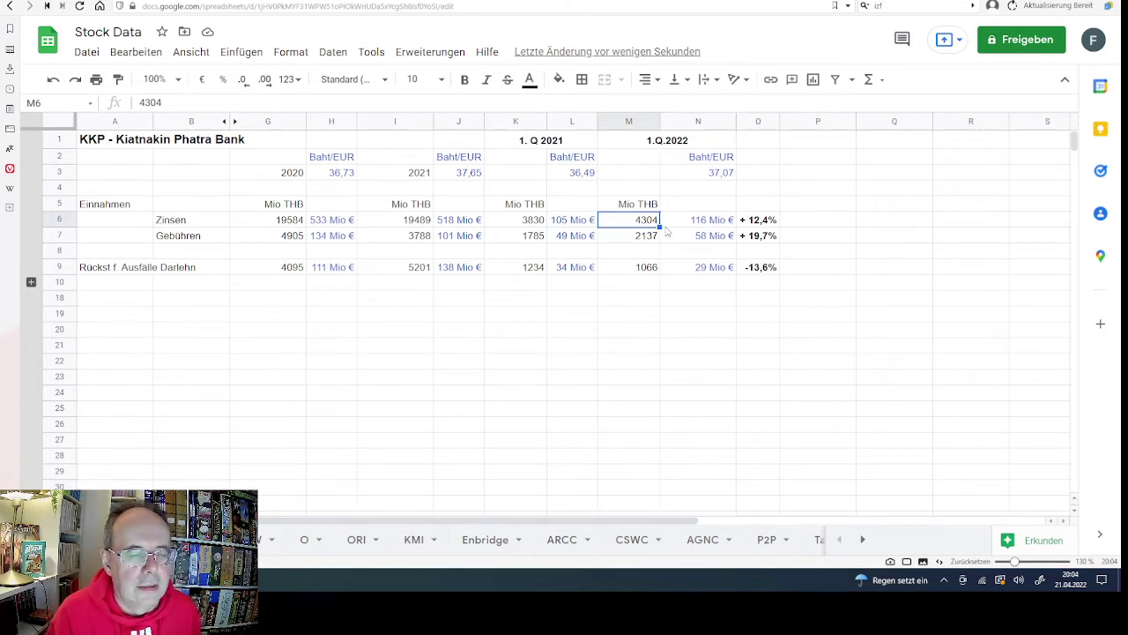
{"action": "key", "text": "Left"}
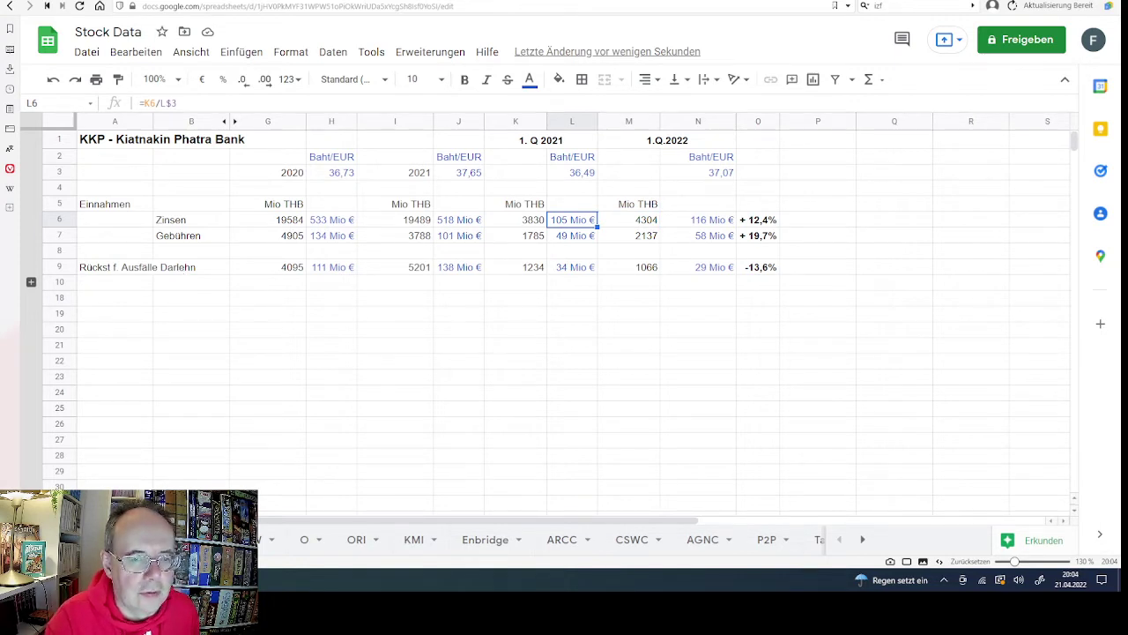
{"action": "key", "text": "ctrl+shift+Page_Down"}
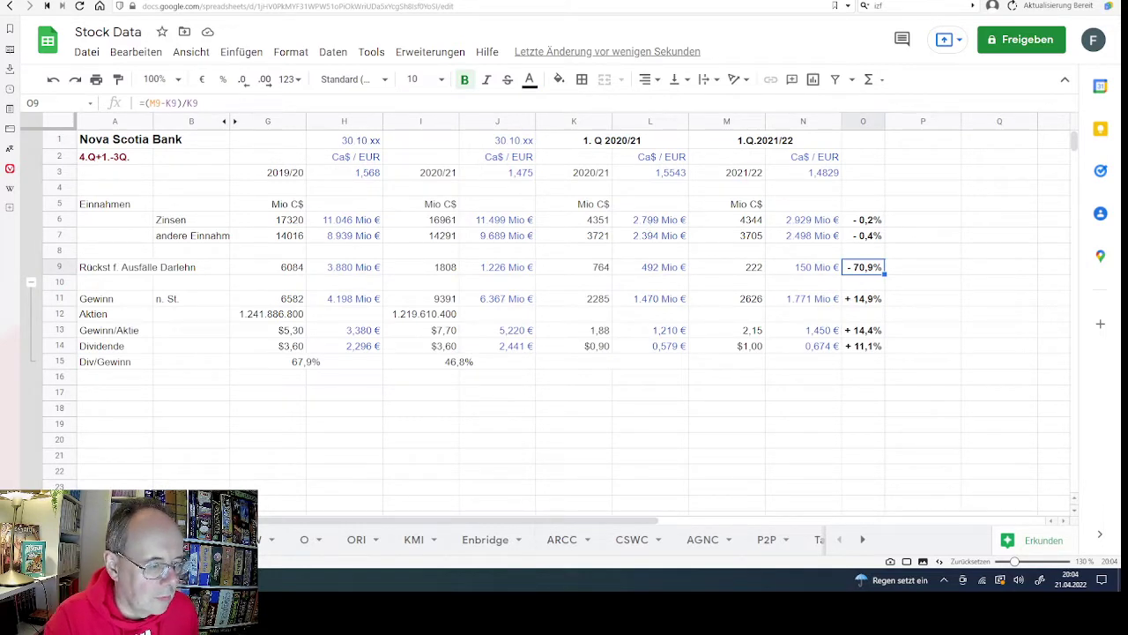
{"action": "key", "text": "ctrl+shift+Page_Up"}
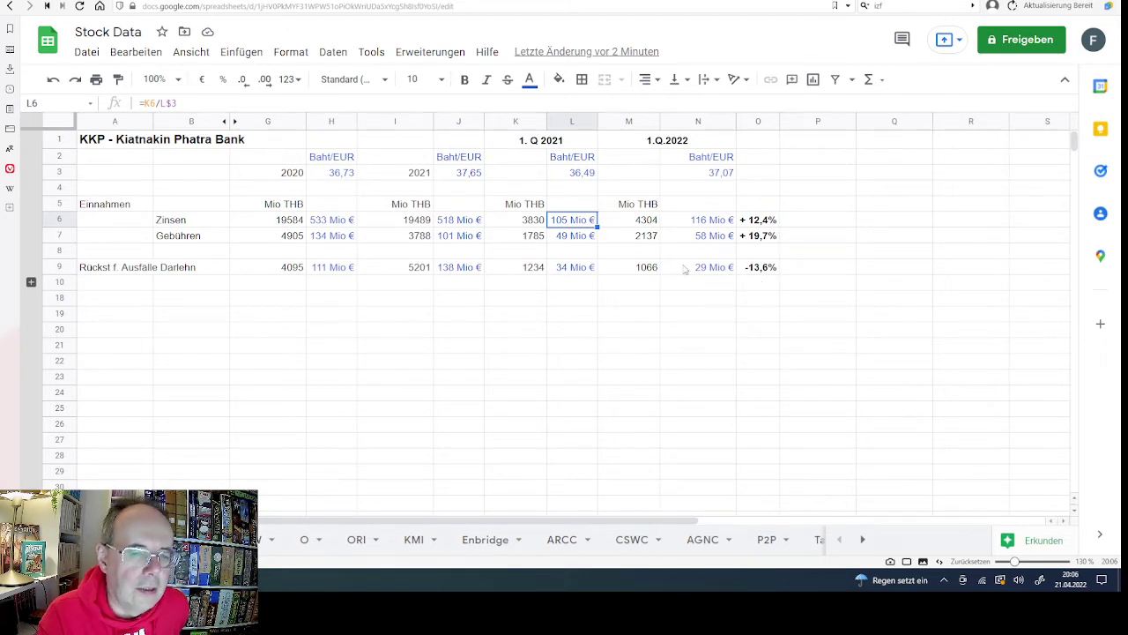
Expand grouped rows 11 to 17 and compare the first-quarter profits in K11 and M11 with the percentage change in O11.
{"action": "left_click", "coordinate": [31, 282]}
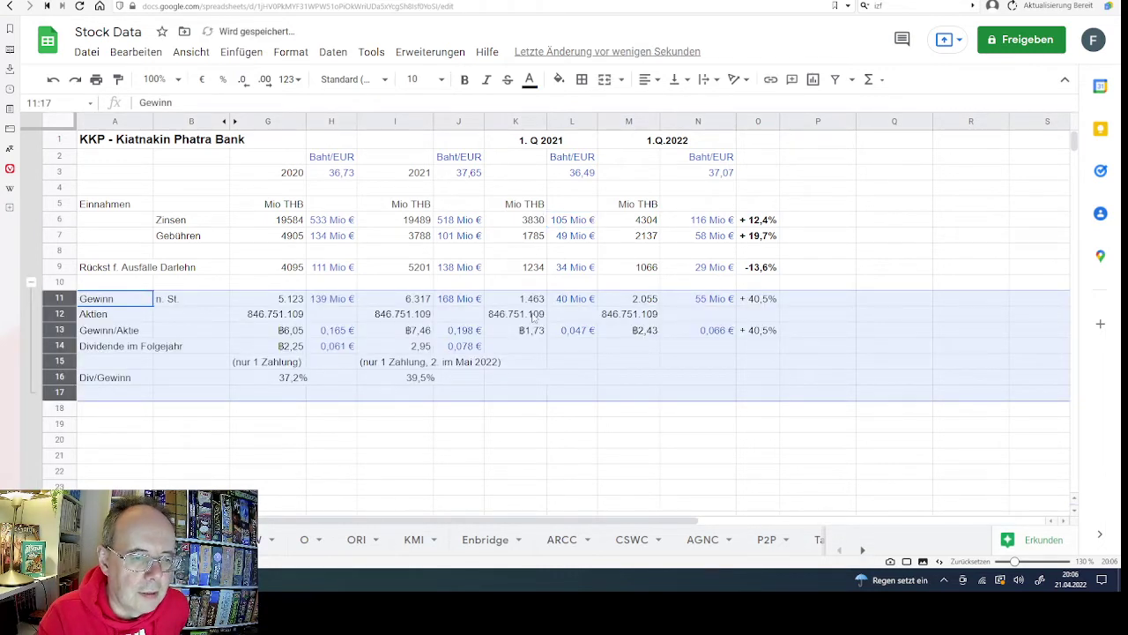
{"action": "left_click", "coordinate": [524, 302]}
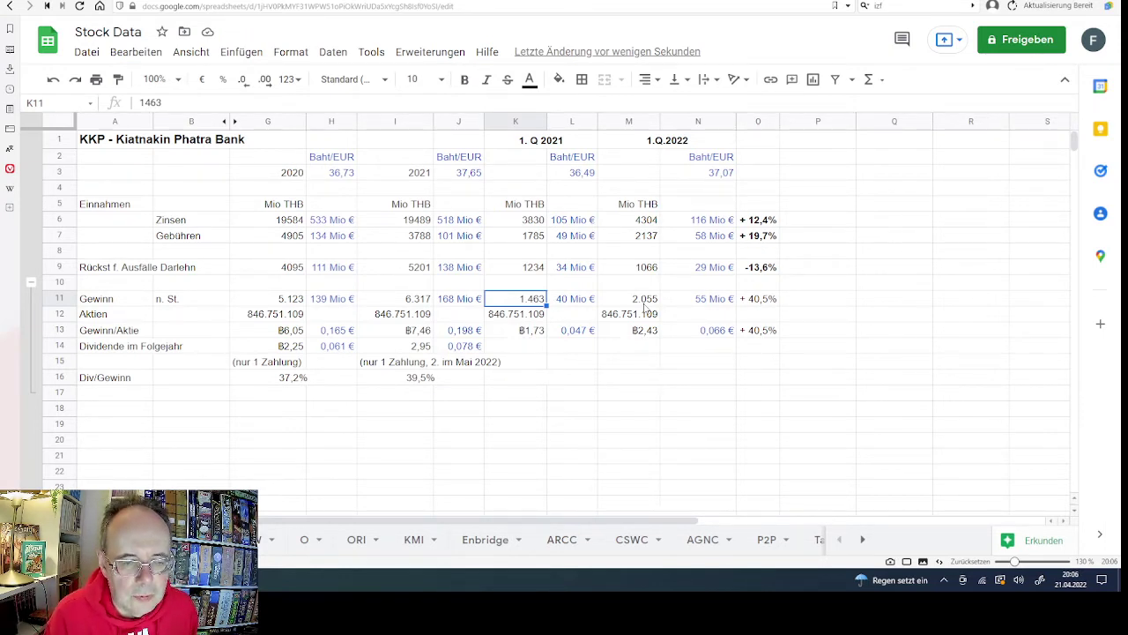
{"action": "key", "text": "Right"}
{"action": "key", "text": "Right"}
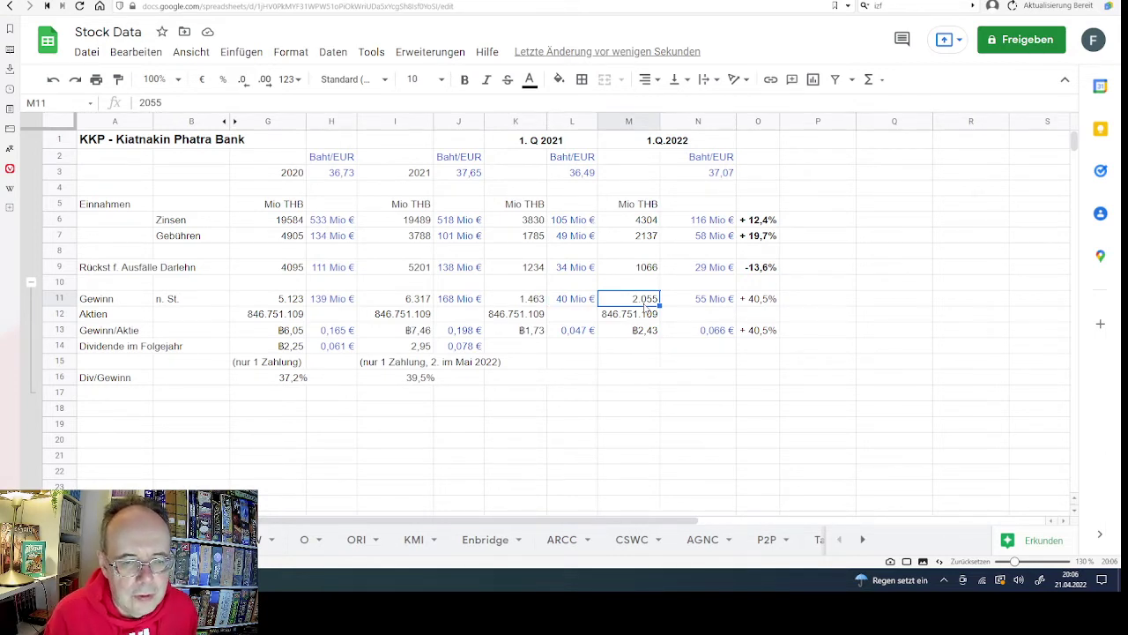
{"action": "key", "text": "Right"}
{"action": "key", "text": "Right"}
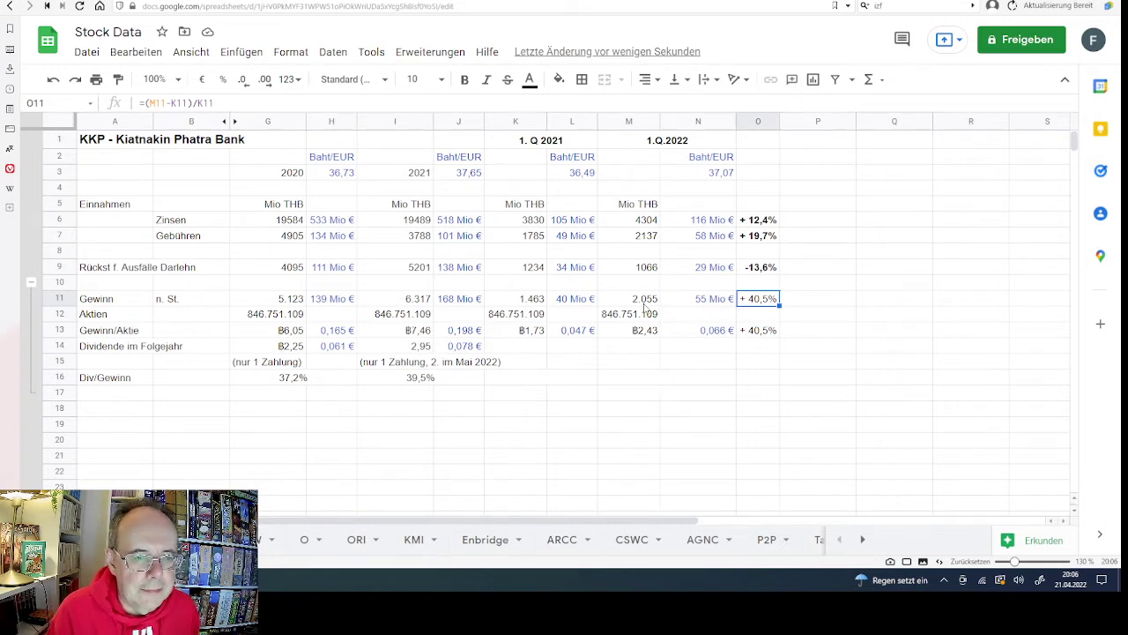
{"action": "key", "text": "Left"}
{"action": "key", "text": "Left"}
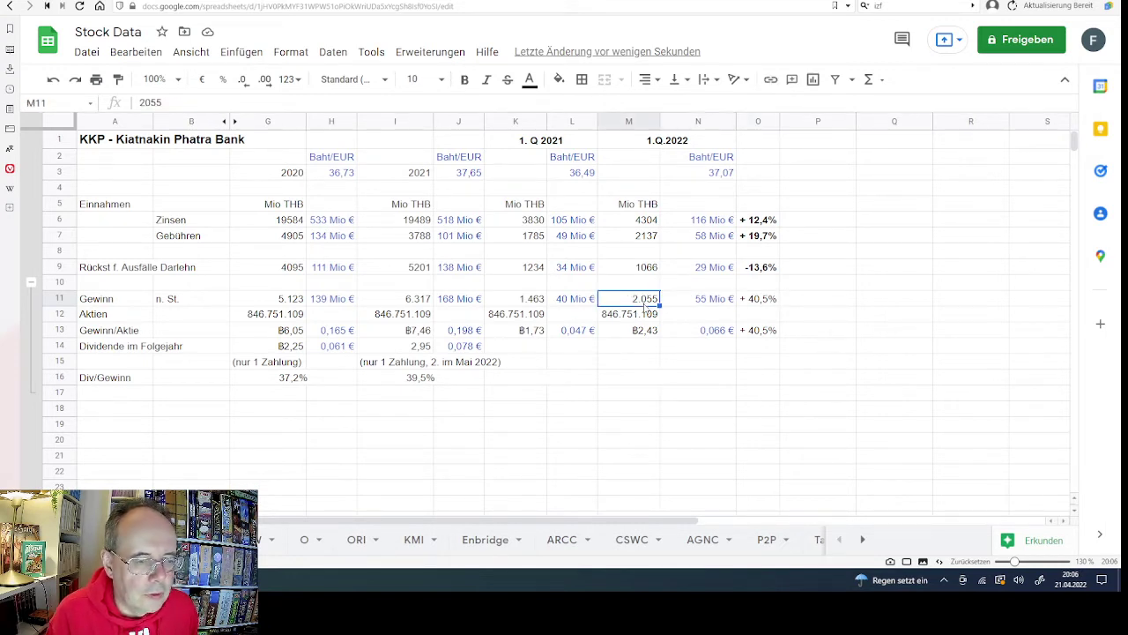
Compare the first-quarter earnings per share for 2021 in K13 and for 2022 in M13.
{"action": "key", "text": "Down"}
{"action": "key", "text": "Down"}
{"action": "key", "text": "Left"}
{"action": "key", "text": "Left"}
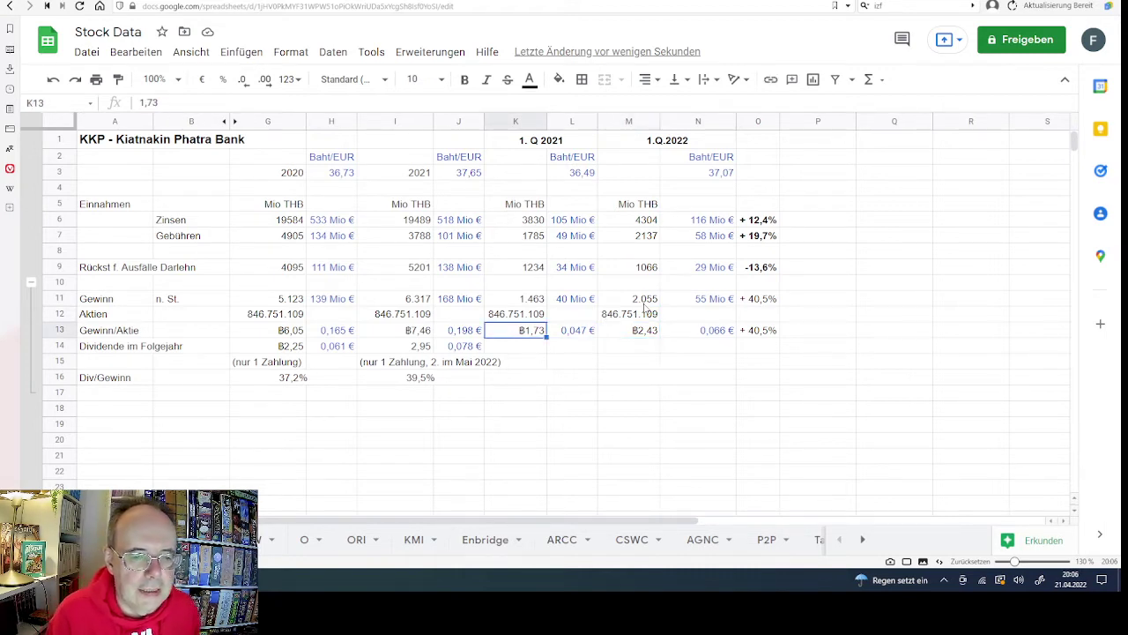
{"action": "key", "text": "Right"}
{"action": "key", "text": "Right"}
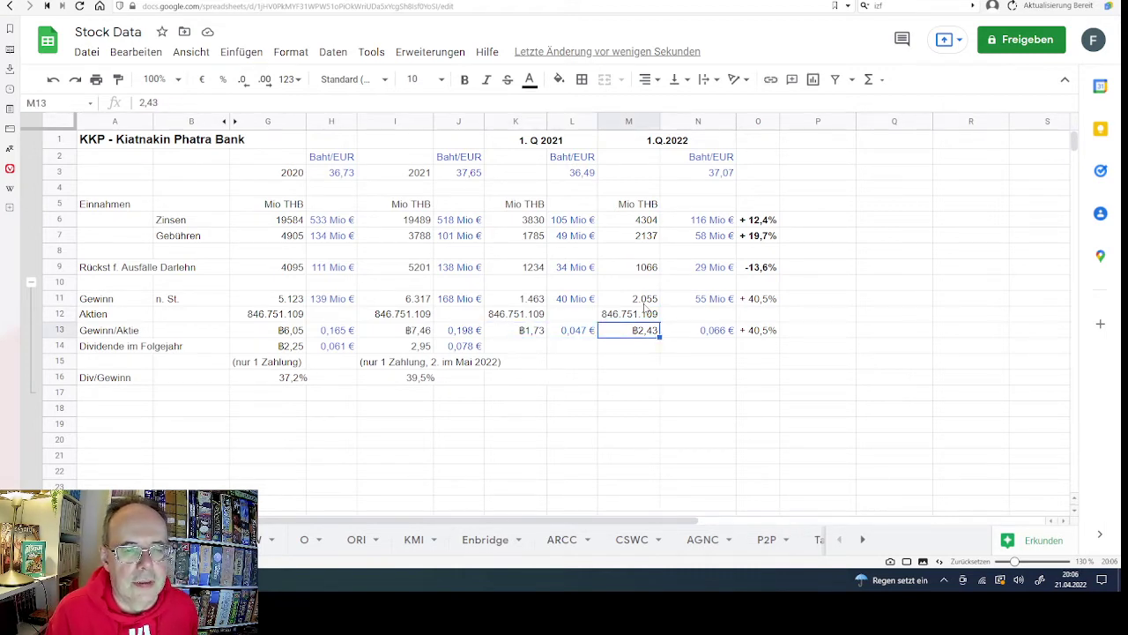
{"action": "key", "text": "Left"}
{"action": "key", "text": "Left"}
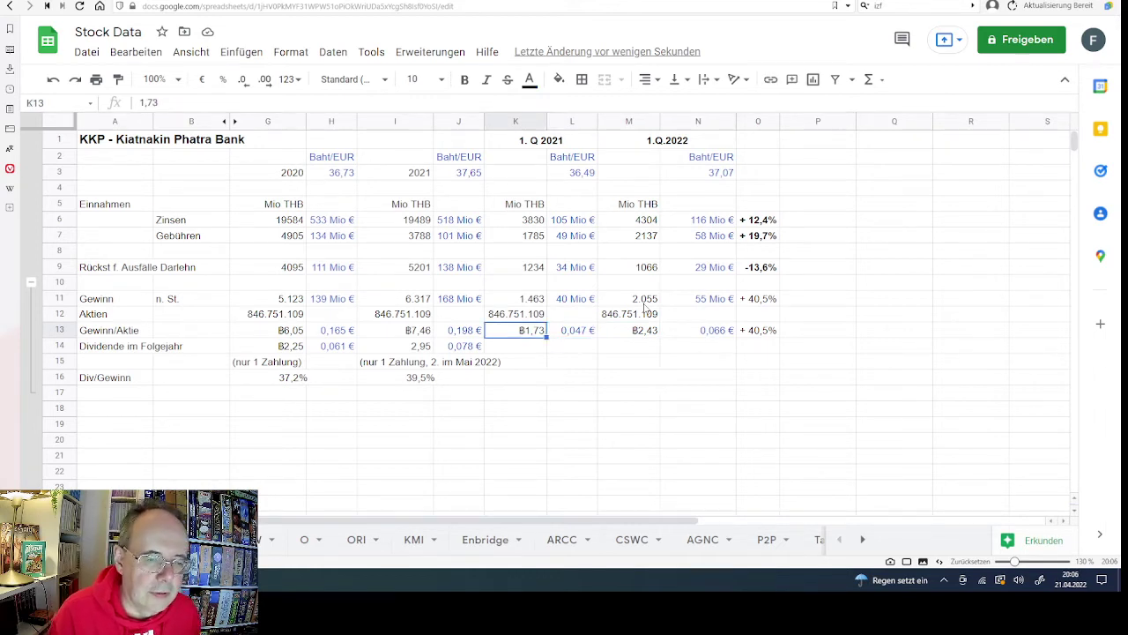
{"action": "key", "text": "Right"}
{"action": "key", "text": "Right"}
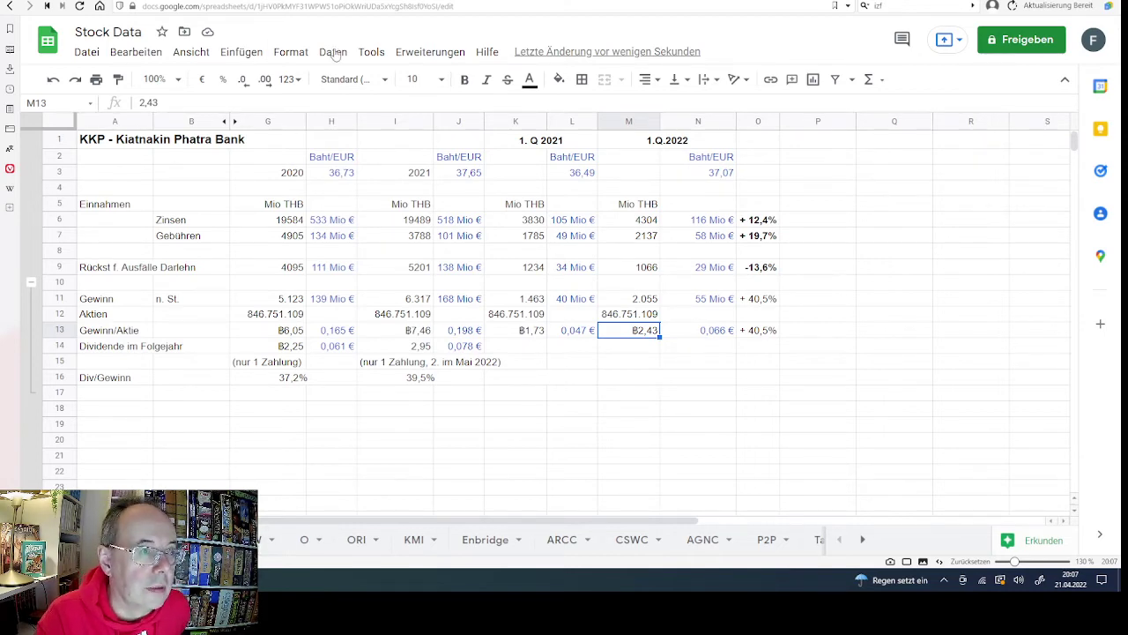
Switch to the Börse Frankfurt page for KIATNAKIN PH-FOREIGN-BA10, check KKP's news list on the Stock Exchange of Thailand site, and return to the price chart.
{"action": "left_click", "coordinate": [380, 2]}
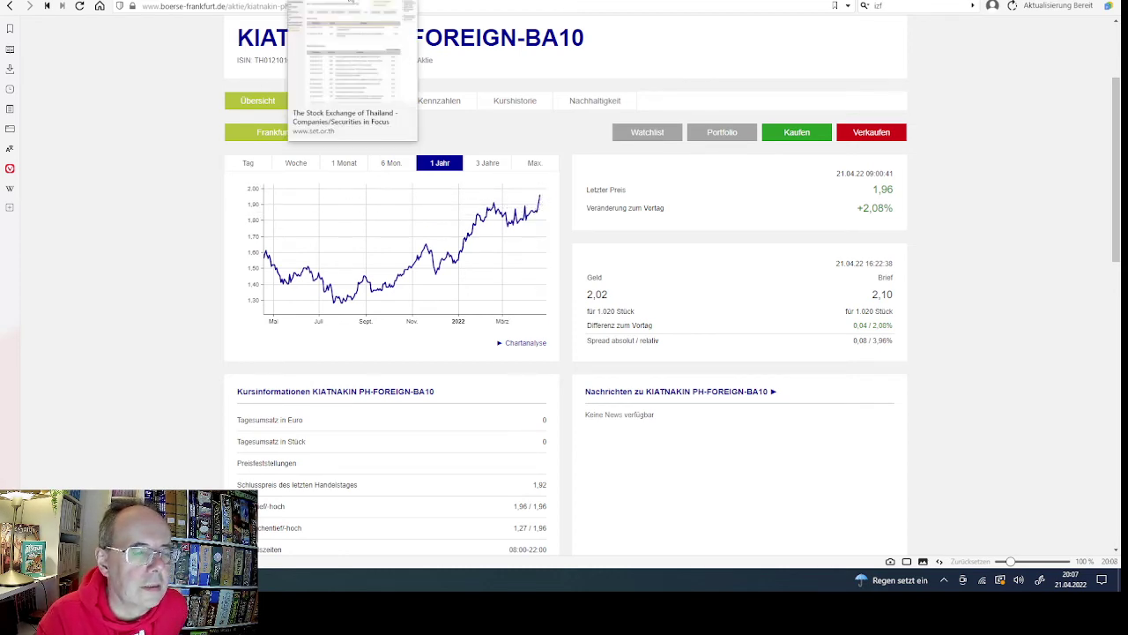
{"action": "left_click", "coordinate": [351, 3]}
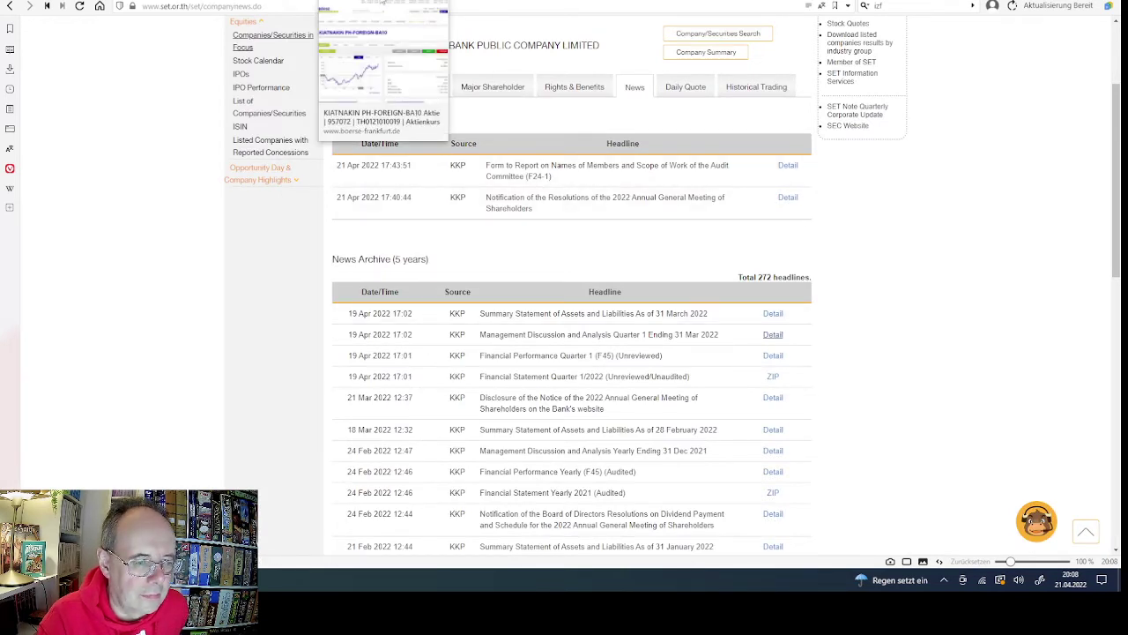
{"action": "left_click", "coordinate": [384, 2]}
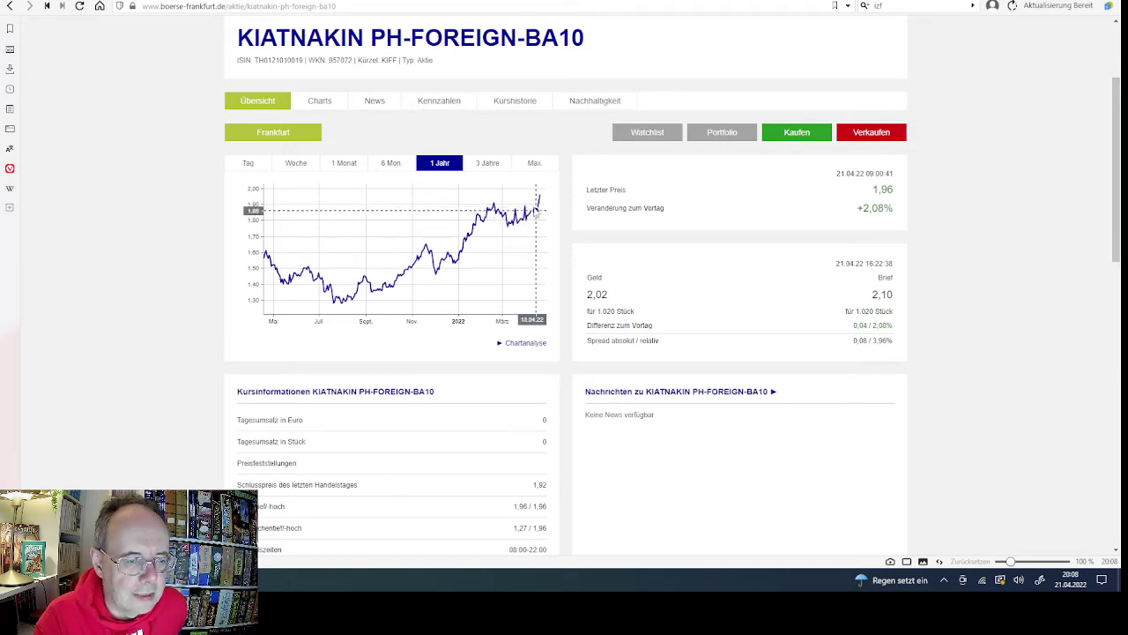
View the Kiatnakin price chart over the maximum, one-day, one-week, one-month and six-month periods.
{"action": "left_click", "coordinate": [534, 165]}
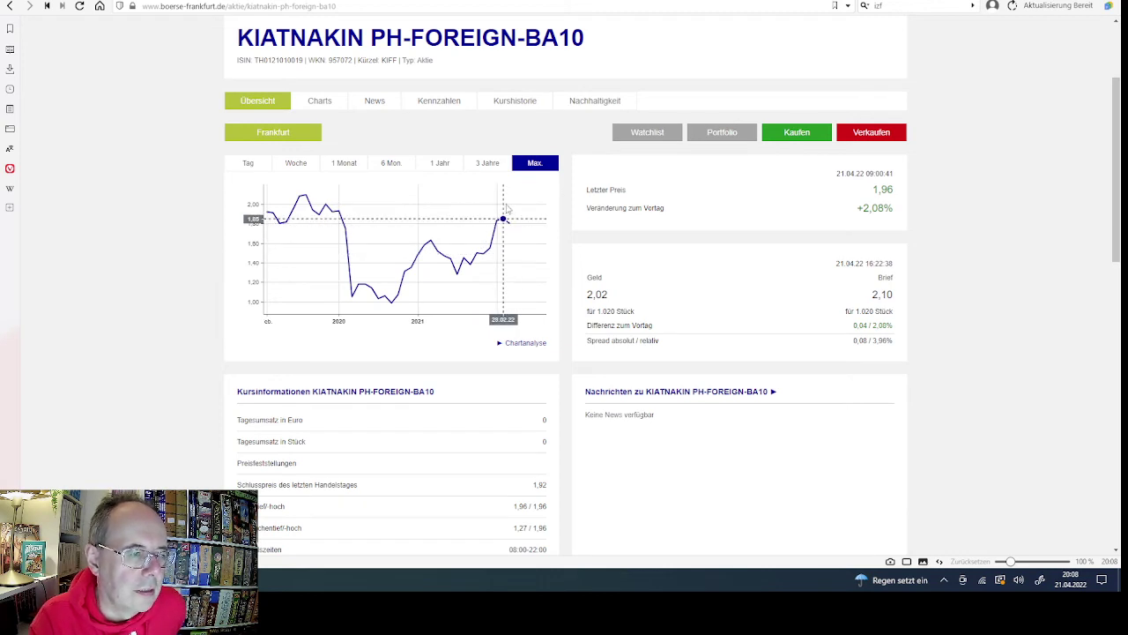
{"action": "left_click", "coordinate": [252, 164]}
{"action": "left_click", "coordinate": [303, 166]}
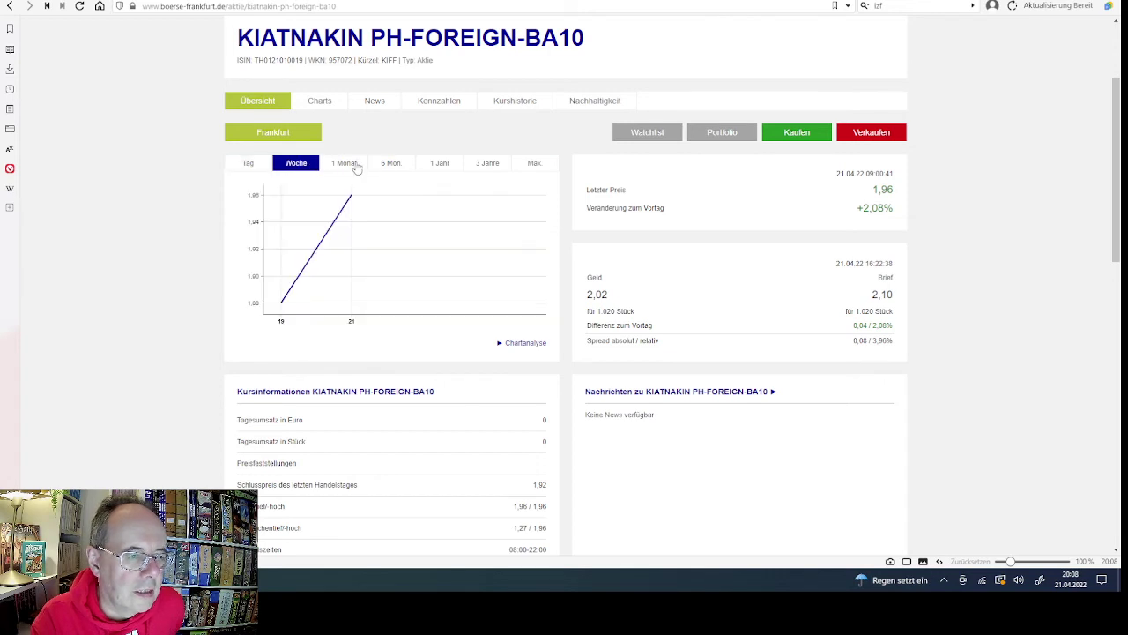
{"action": "left_click", "coordinate": [351, 165]}
{"action": "left_click", "coordinate": [388, 167]}
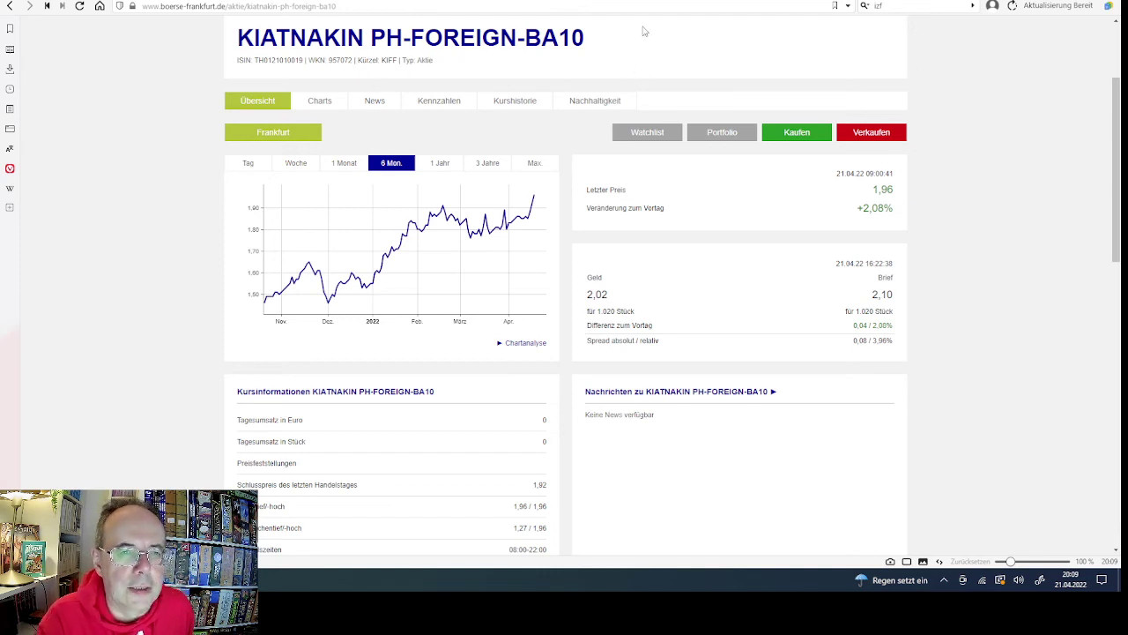
Return to the Stock Data spreadsheet and make the percentage changes in O11:O13 of the KKP sheet bold.
{"action": "mouse_move", "coordinate": [698, 2]}
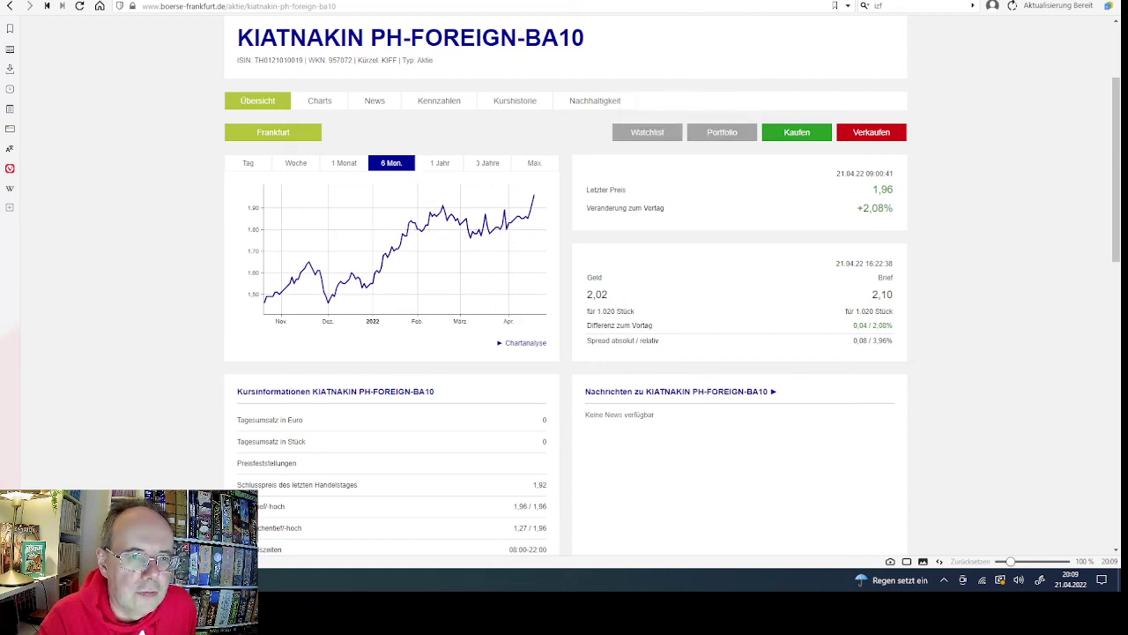
{"action": "left_click", "coordinate": [698, 2]}
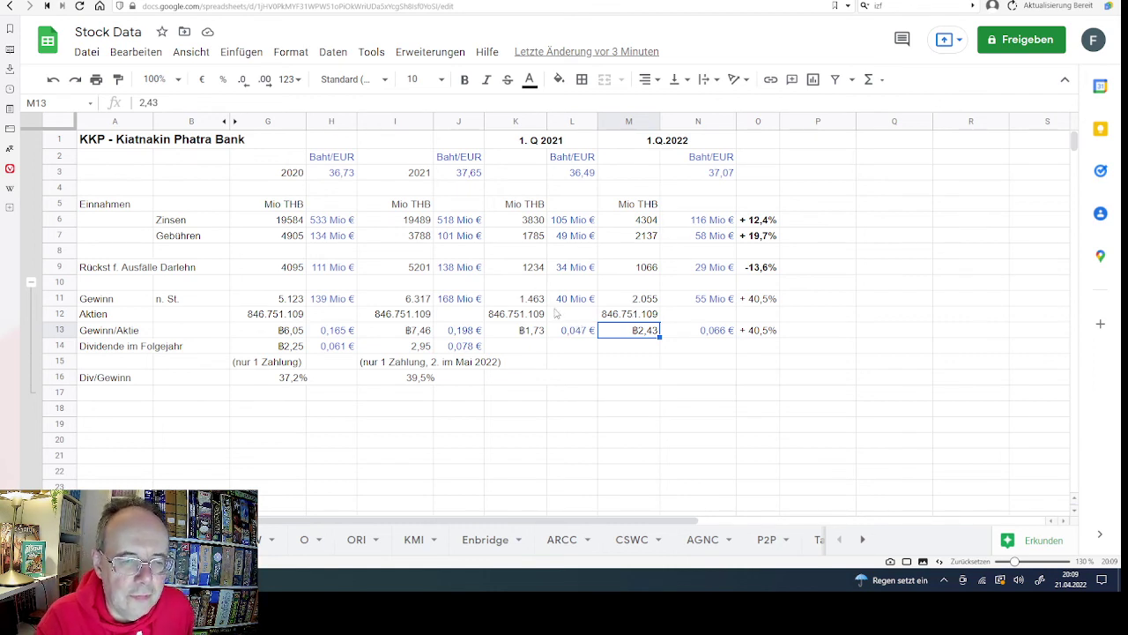
{"action": "left_click", "coordinate": [774, 303]}
{"action": "left_click_drag", "start_coordinate": [774, 303], "coordinate": [774, 332]}
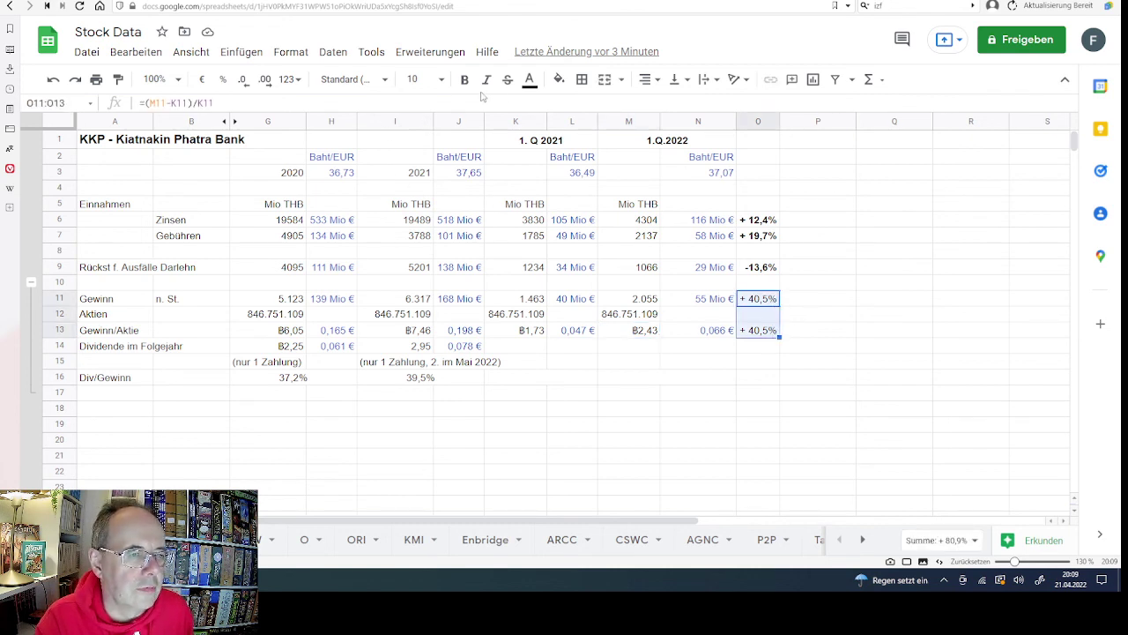
{"action": "left_click", "coordinate": [465, 79]}
{"action": "left_click", "coordinate": [603, 282]}
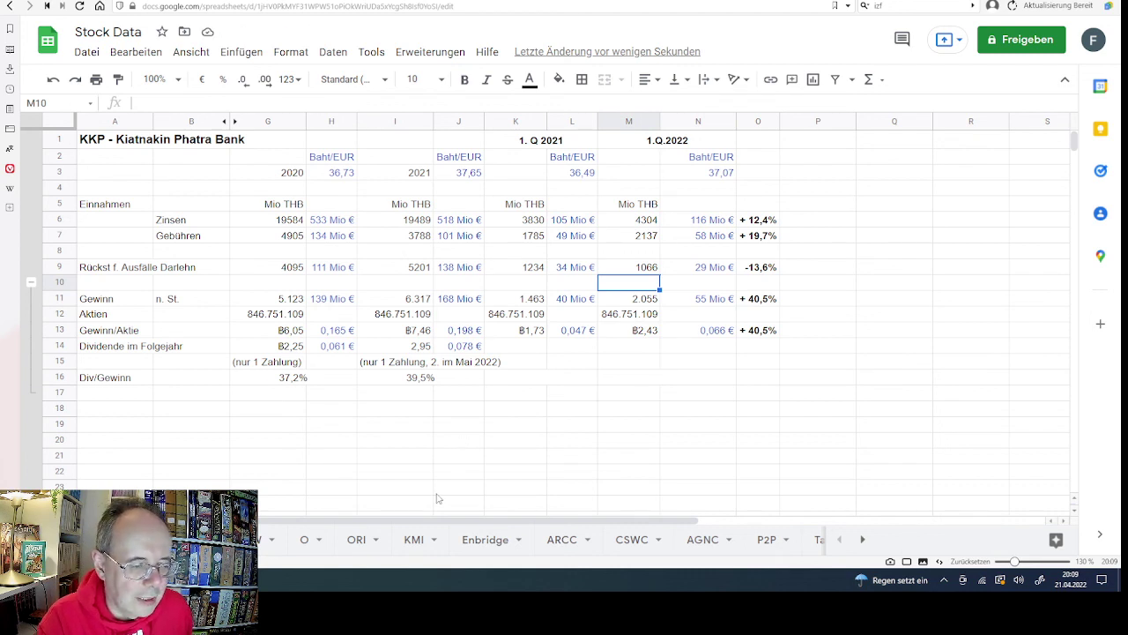
{"action": "key", "text": "alt+Tab"}
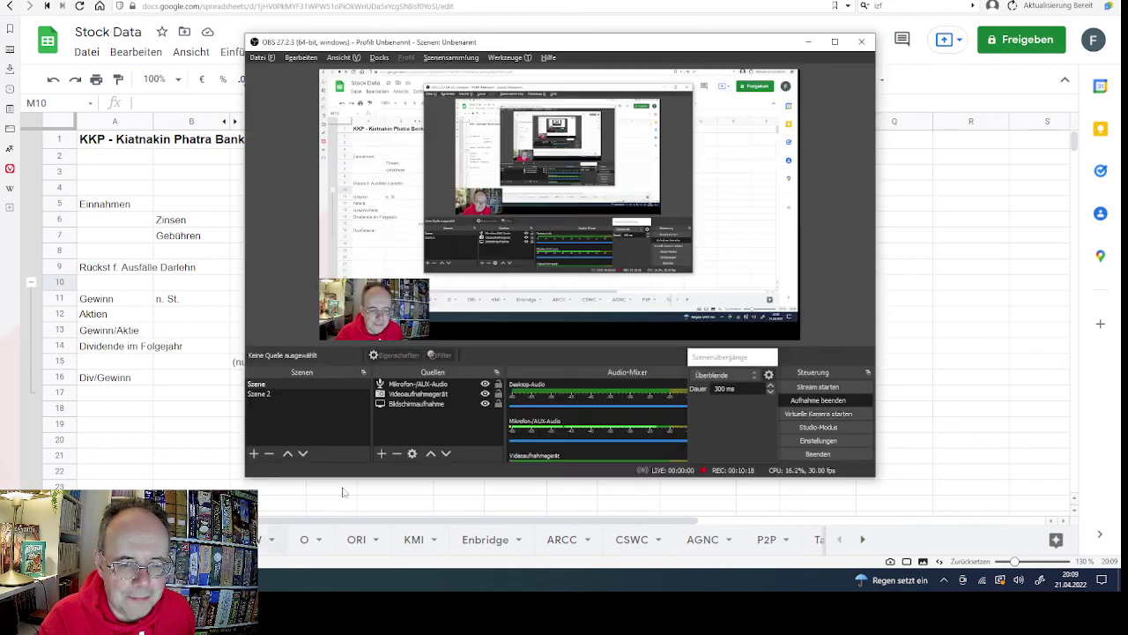